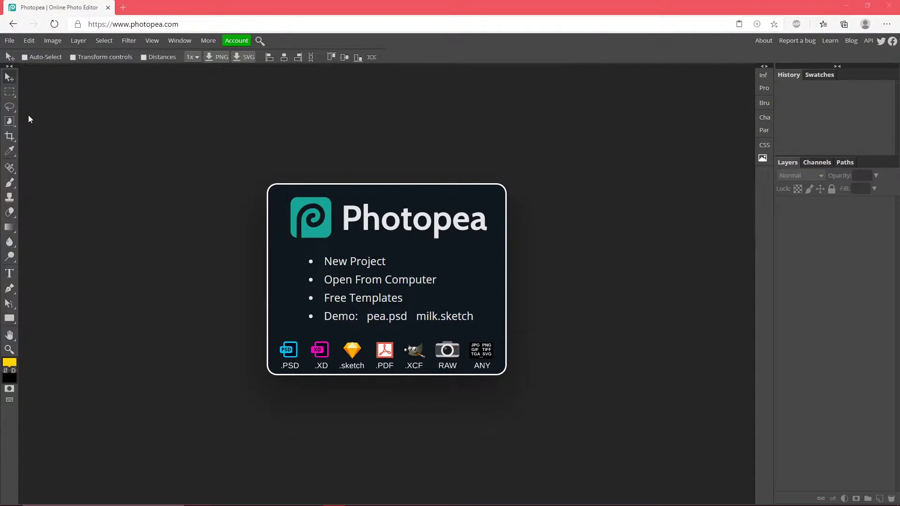
Start a new document sized 2560 × 1440 px
click(10, 41)
click(19, 56)
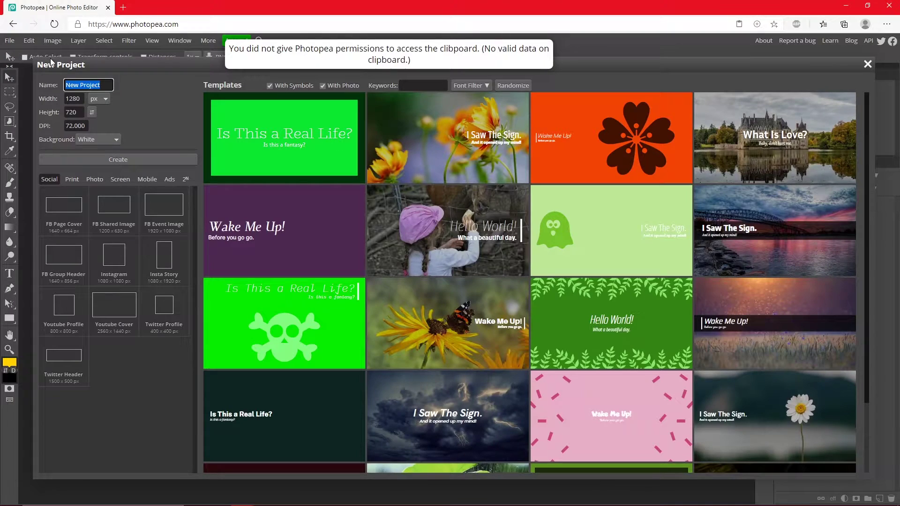
double_click(74, 98)
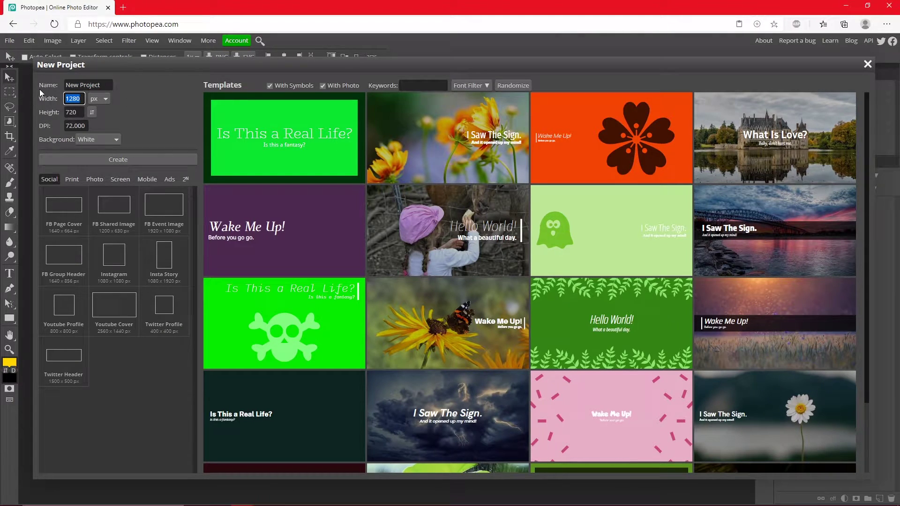
text(2560)
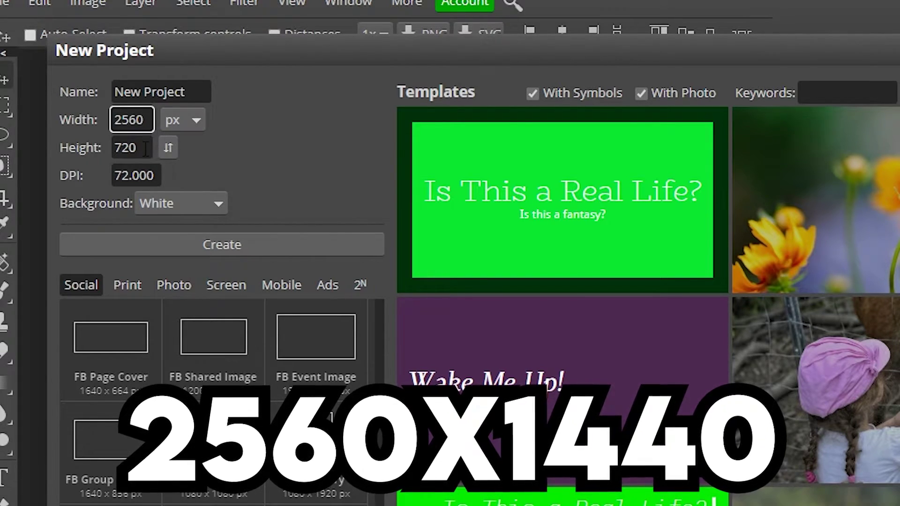
key(Tab)
text(15)
key(BackSpace)
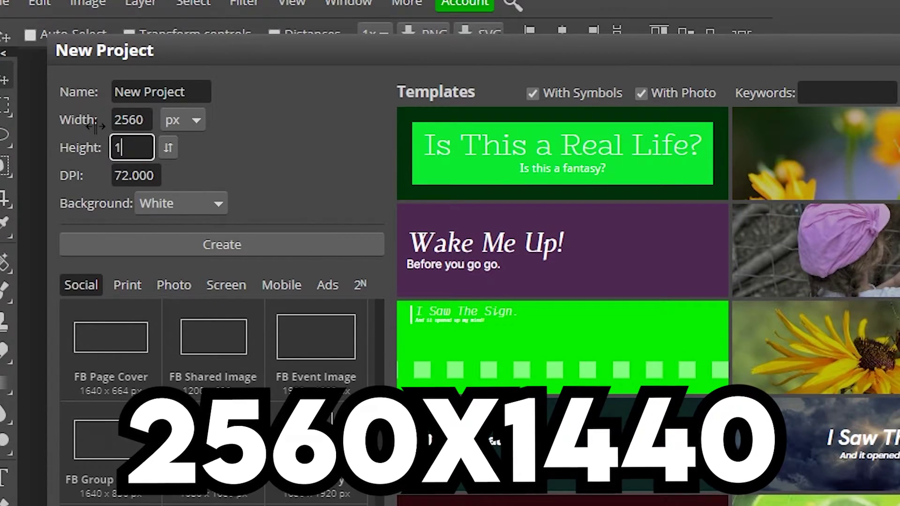
text(440)
click(66, 110)
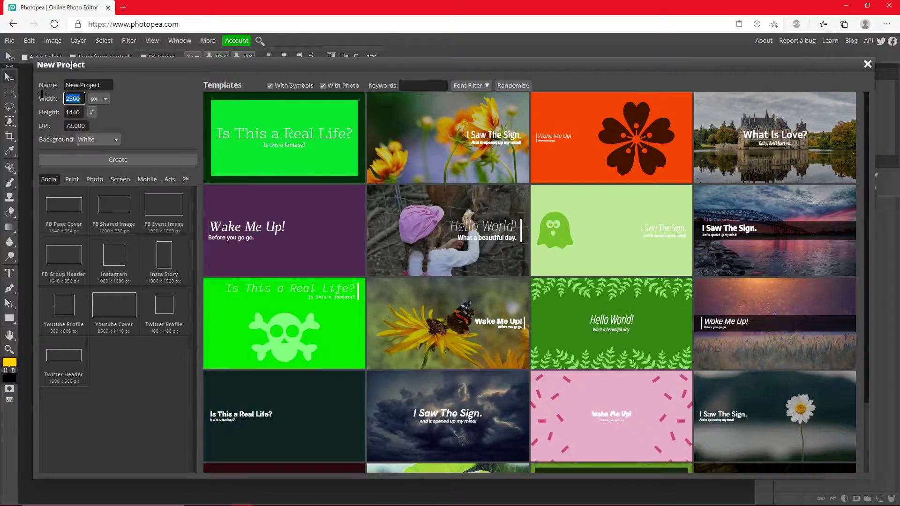
Name the new document Banner and create it
click(106, 83)
key(ctrl+a)
click(104, 84)
drag(105, 85, 49, 90)
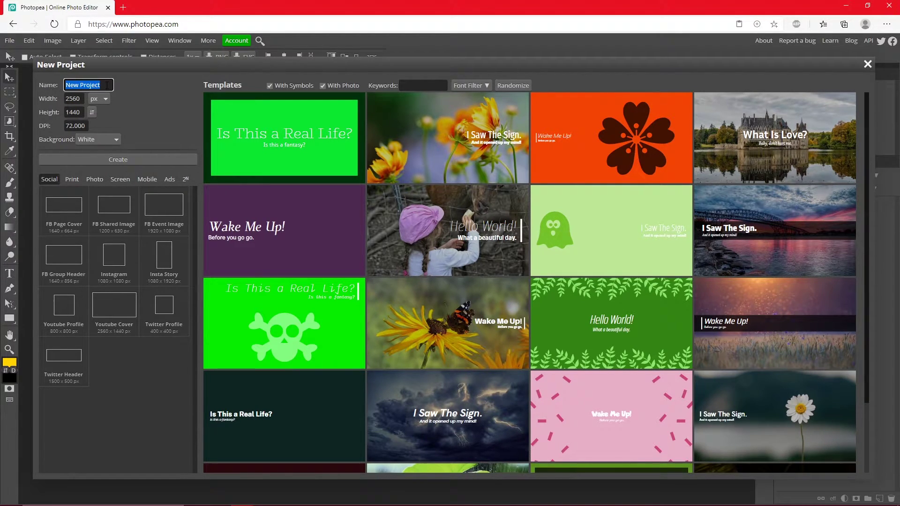
text(Banner)
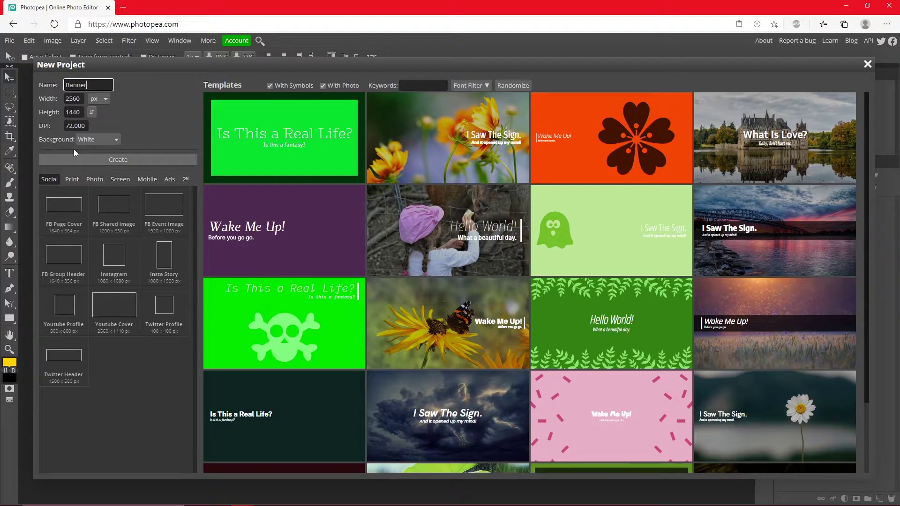
click(129, 159)
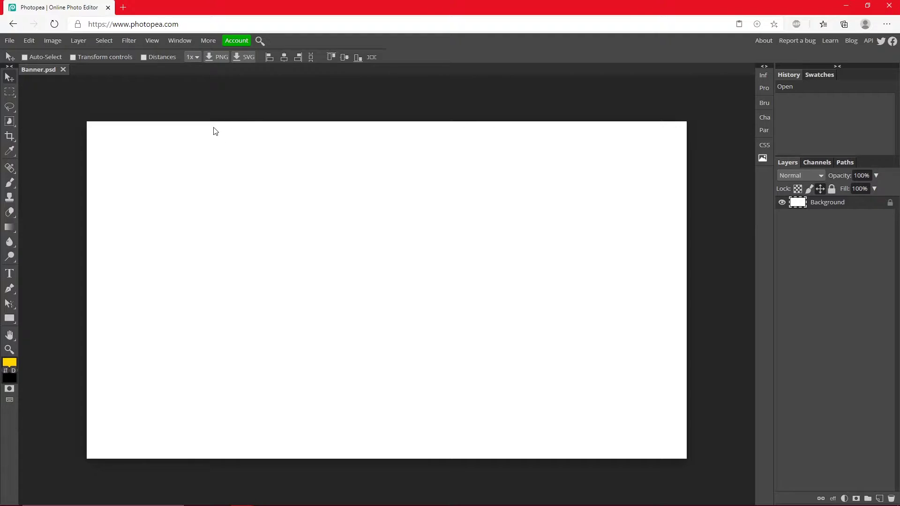
Change the canvas height to 423 px, keeping the 2560 px width
click(49, 41)
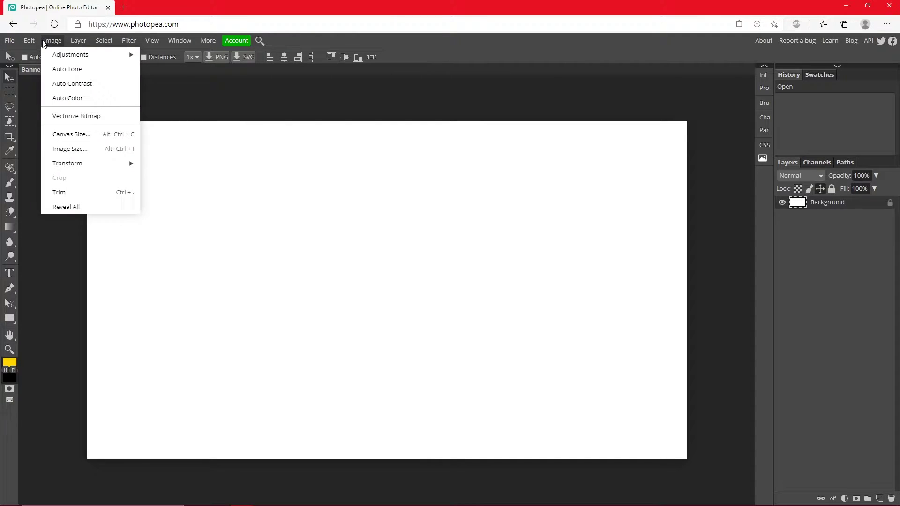
click(75, 134)
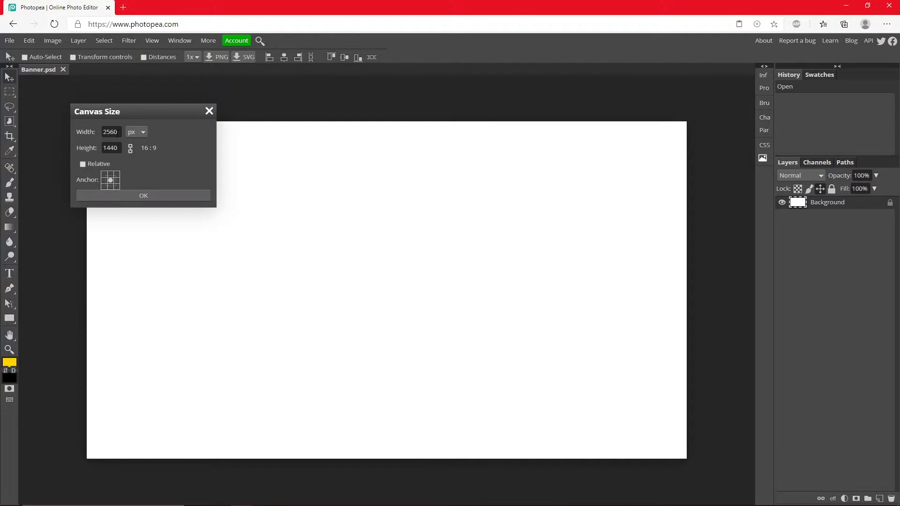
double_click(112, 148)
text(423)
click(142, 198)
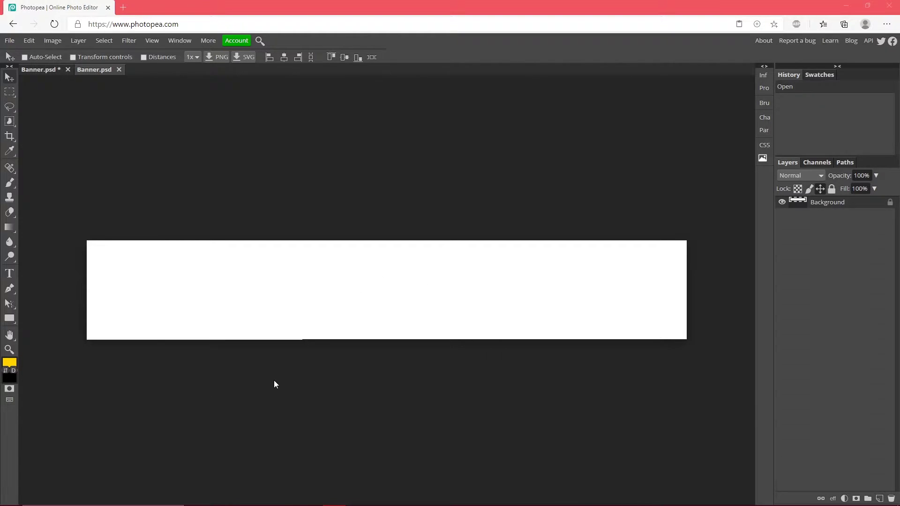
Draw a red rectangle across the banner's top and move it down into place
click(9, 320)
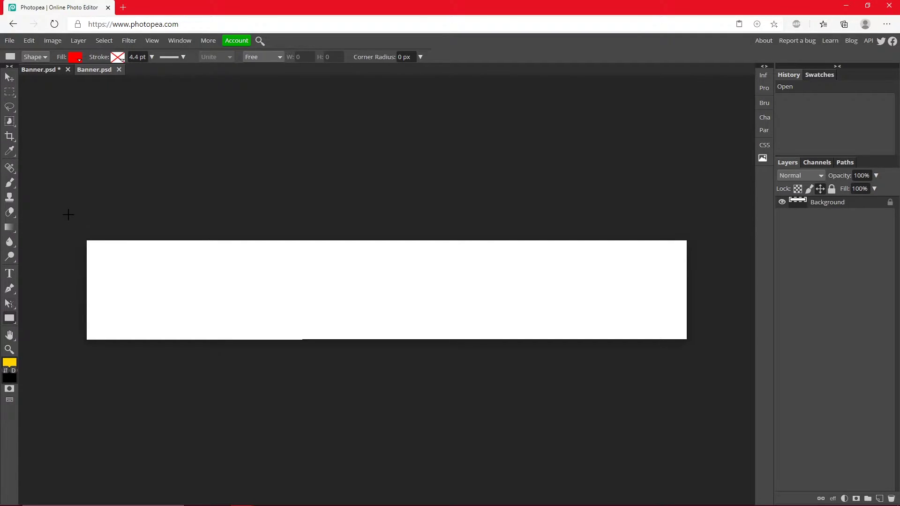
drag(68, 207, 700, 311)
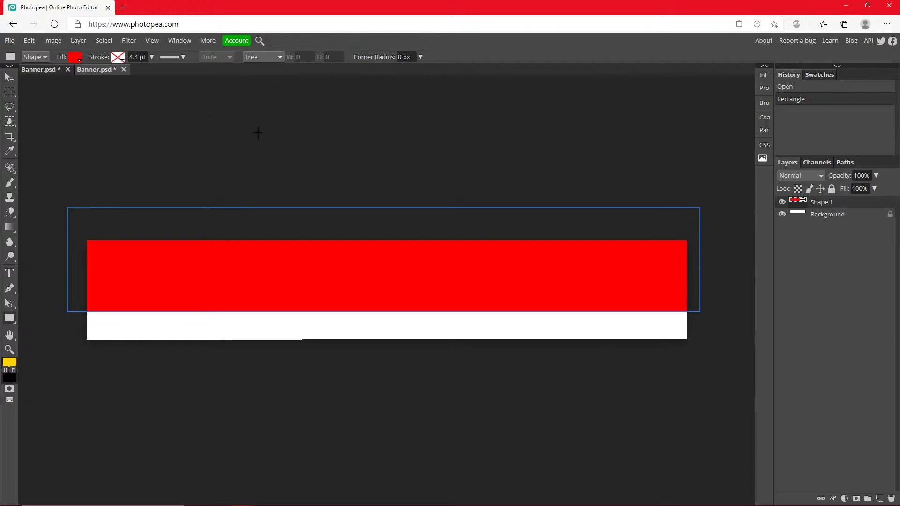
click(10, 77)
drag(79, 220, 107, 234)
drag(193, 243, 128, 310)
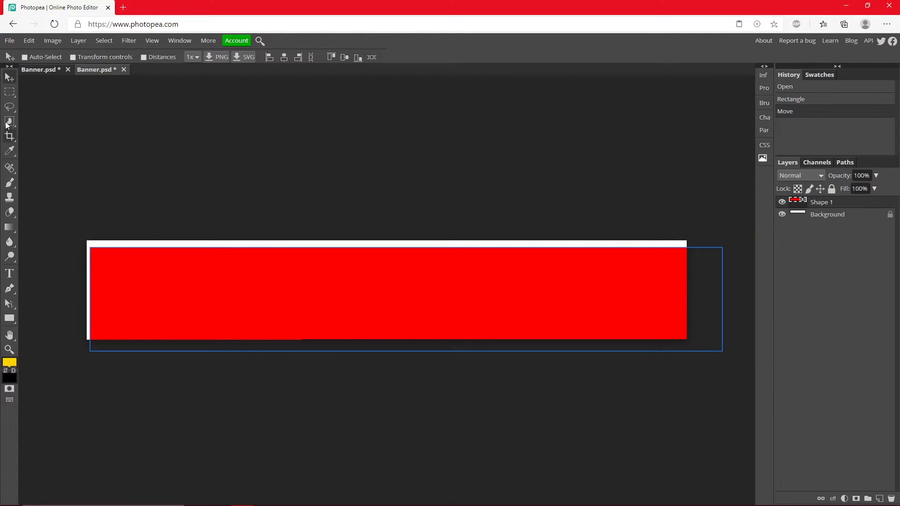
Rotate the red rectangle about 8.5° into a diagonal split and nudge it into position
click(30, 42)
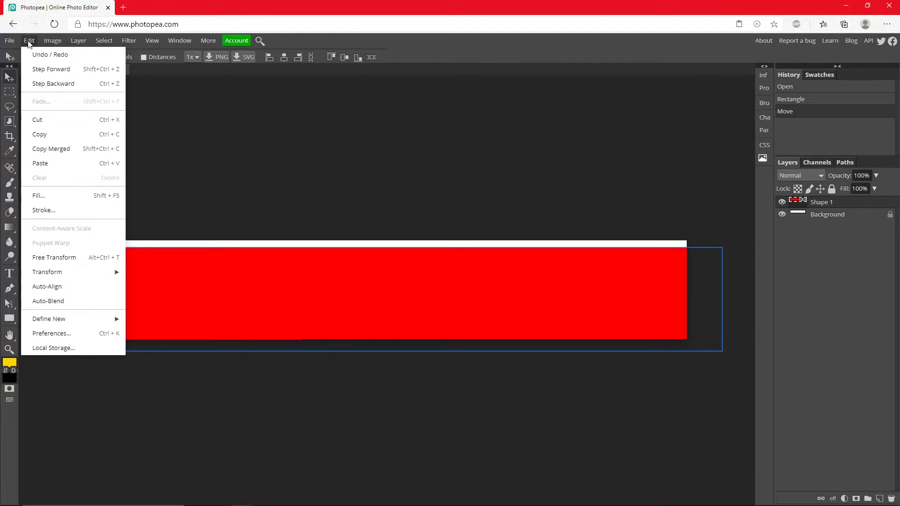
click(68, 257)
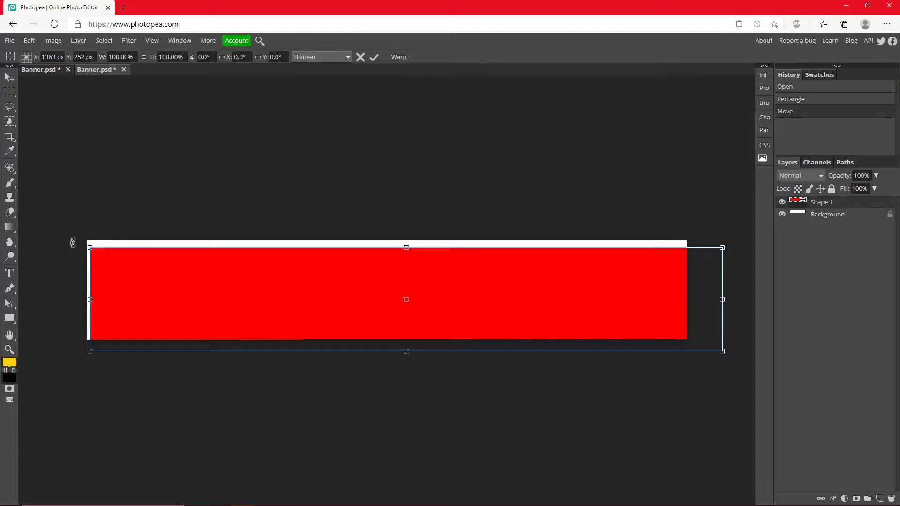
drag(72, 242, 94, 192)
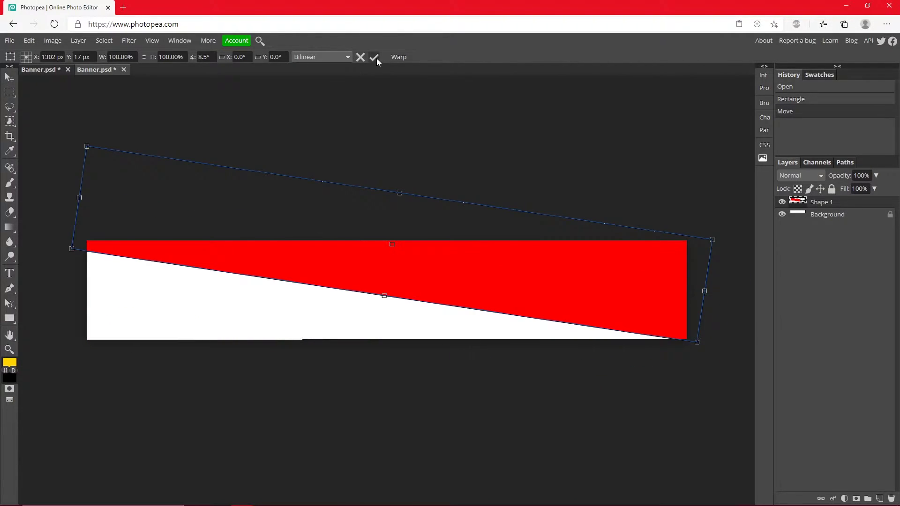
click(374, 57)
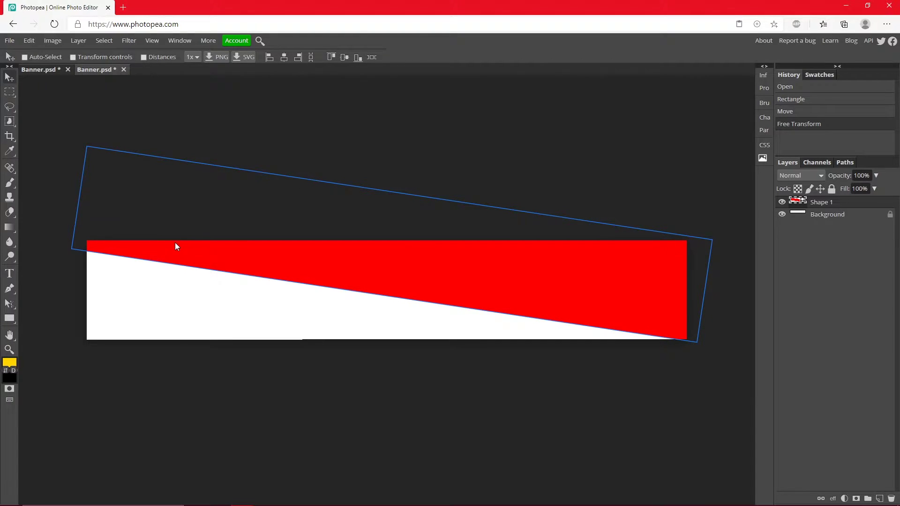
drag(176, 243, 175, 243)
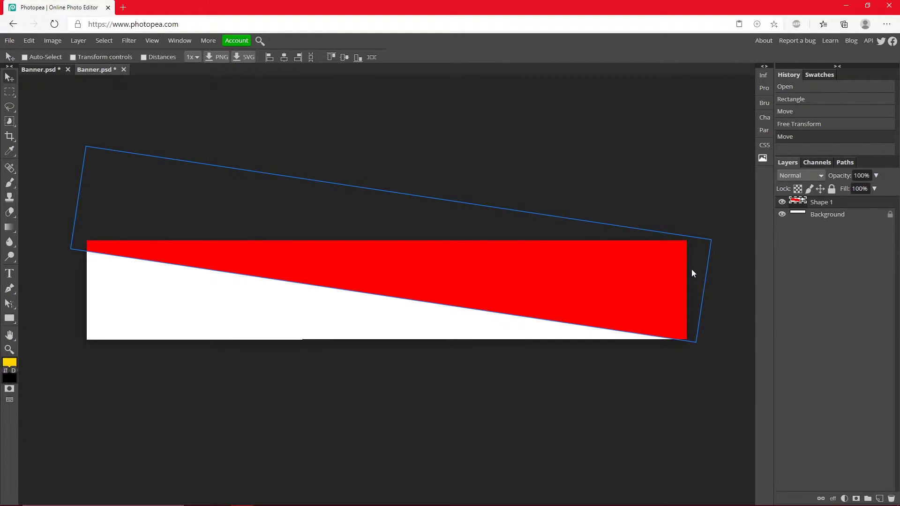
click(860, 214)
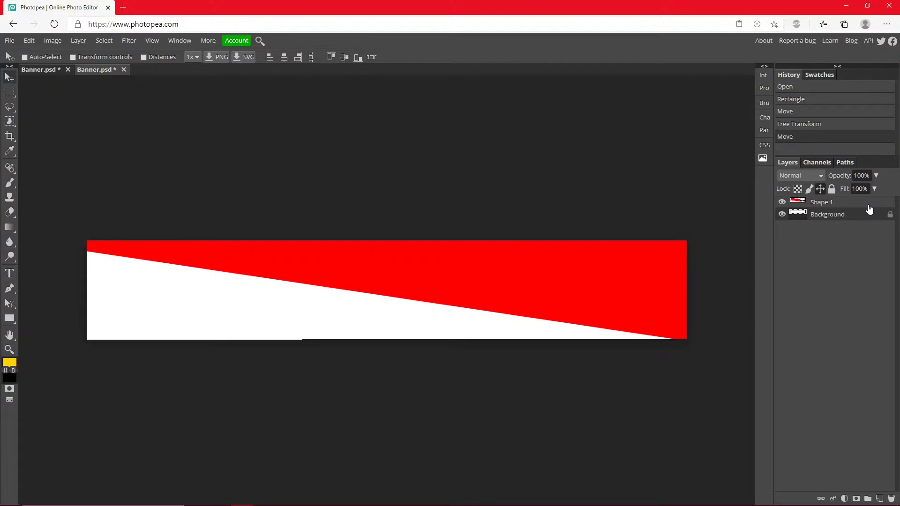
double_click(869, 205)
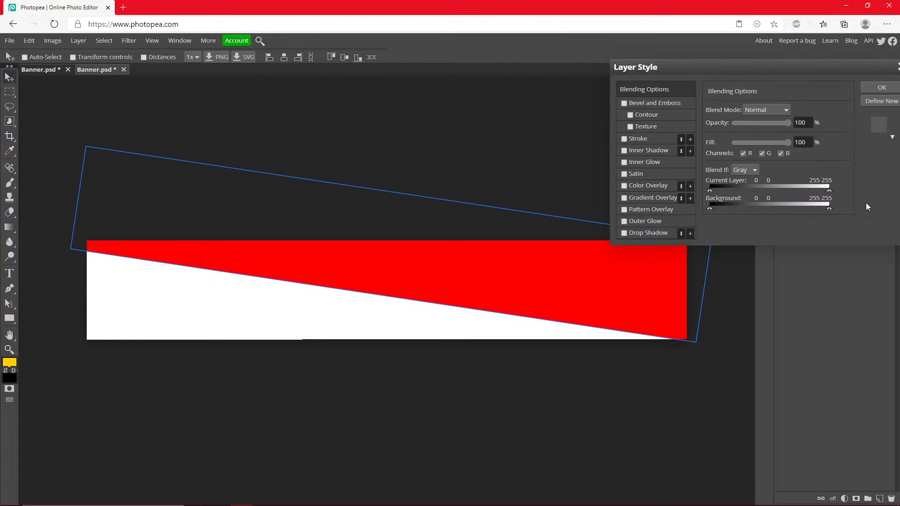
click(625, 186)
click(648, 186)
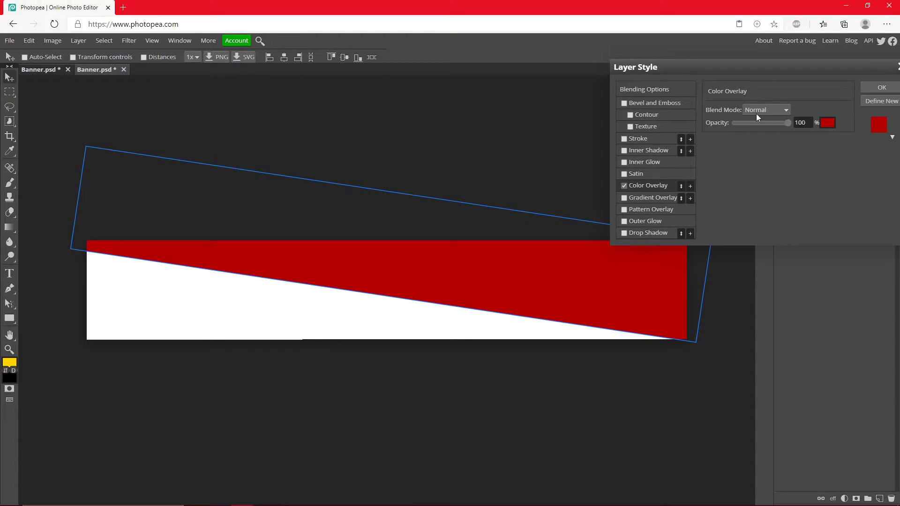
click(824, 128)
click(861, 268)
click(623, 186)
click(881, 88)
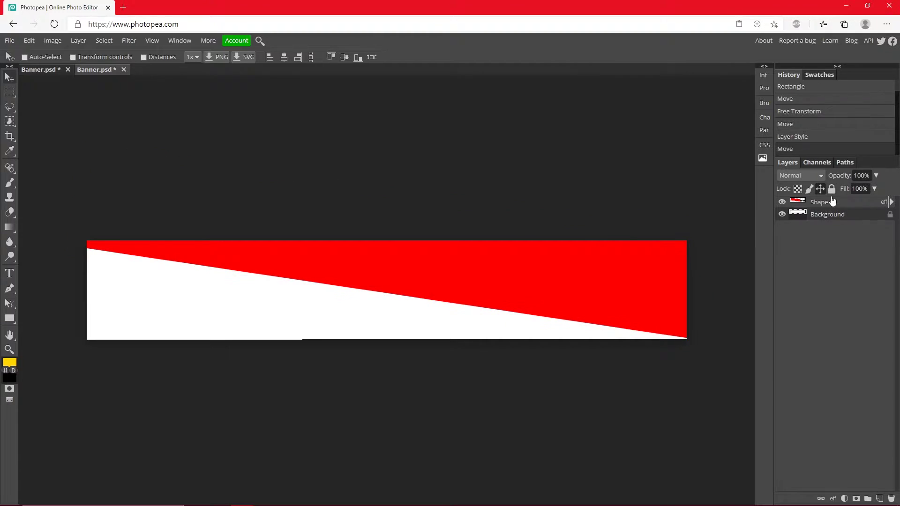
Add the title text CAMBIT near the middle of the banner
click(10, 276)
click(304, 286)
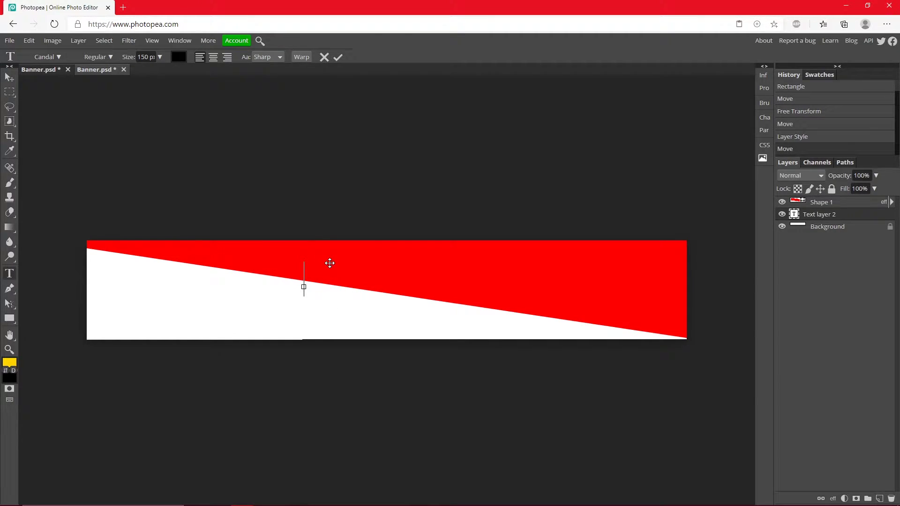
text(SALE)
click(337, 56)
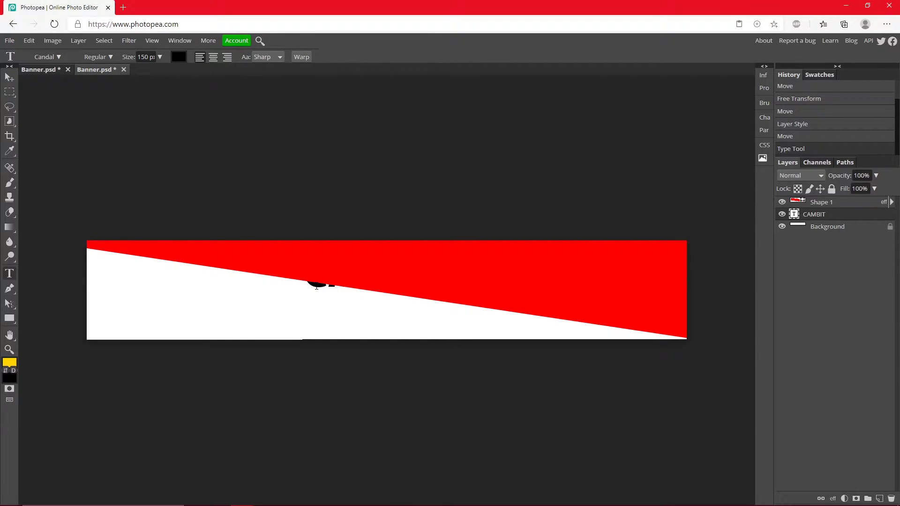
double_click(316, 287)
Stack the CAMBIT layer above the red shape and shift the title down-right
drag(871, 213, 842, 203)
key(v)
drag(340, 263, 352, 273)
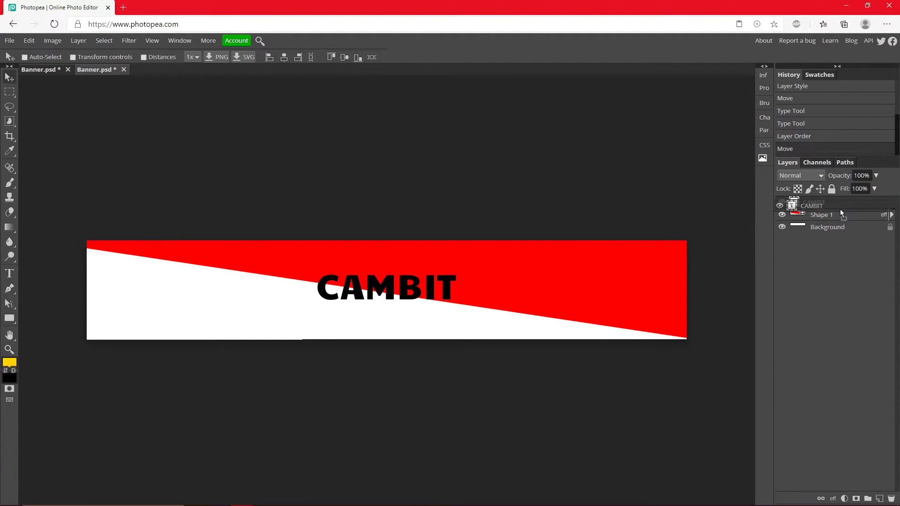
Set the CAMBIT title's font size to 200 px
double_click(794, 202)
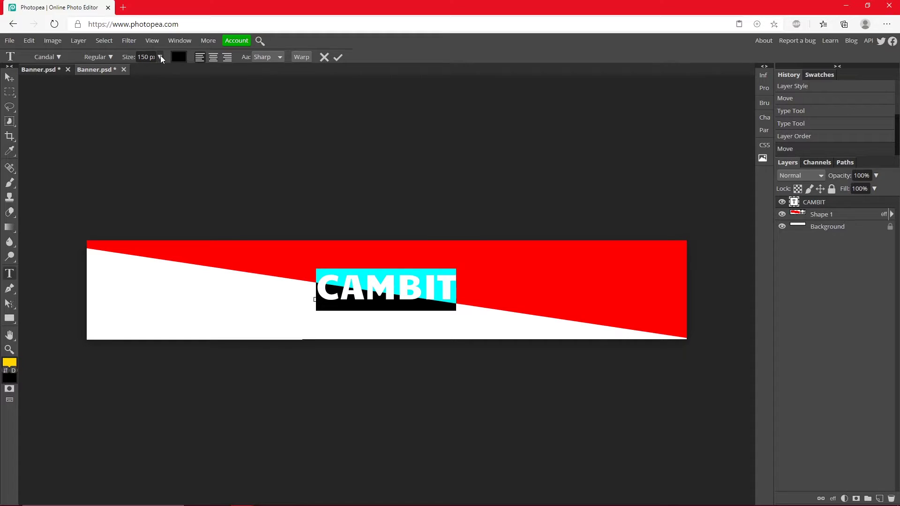
click(160, 57)
drag(162, 71, 197, 71)
click(131, 58)
text(200)
click(178, 57)
click(857, 264)
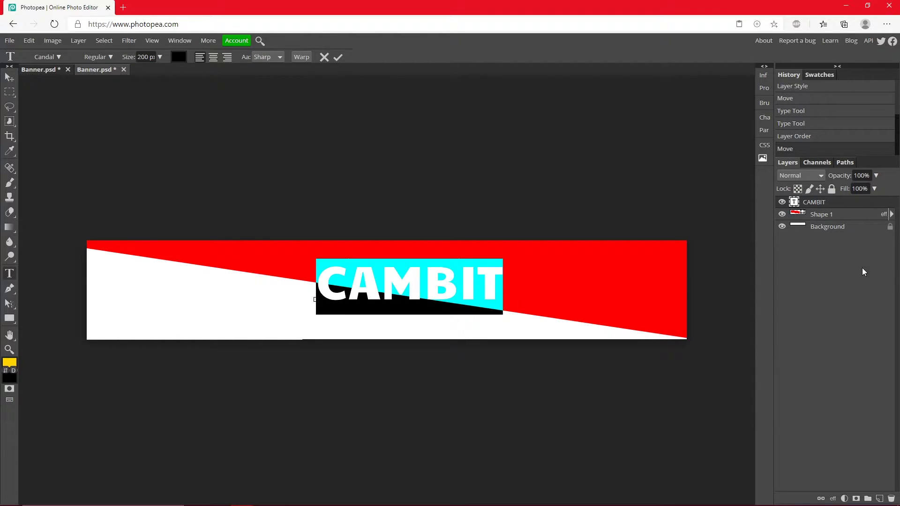
Try the Bungee Inline font on the title
click(54, 57)
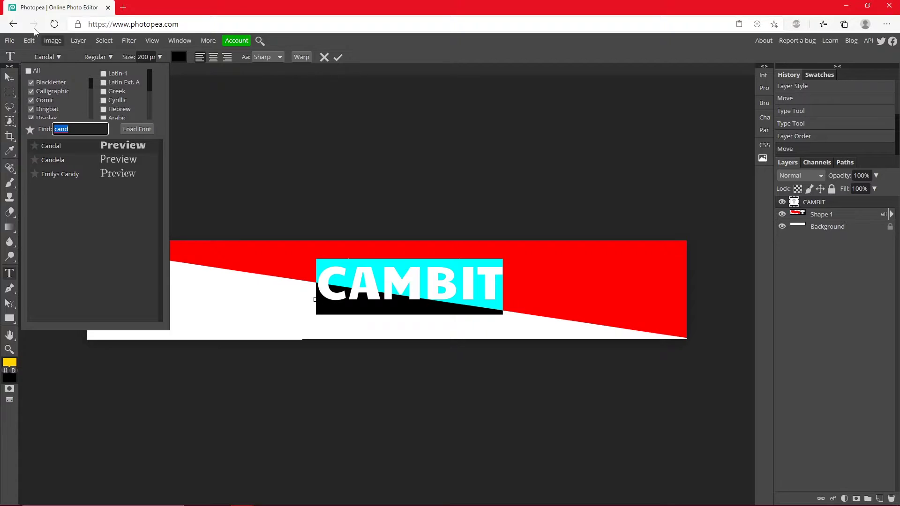
key(BackSpace)
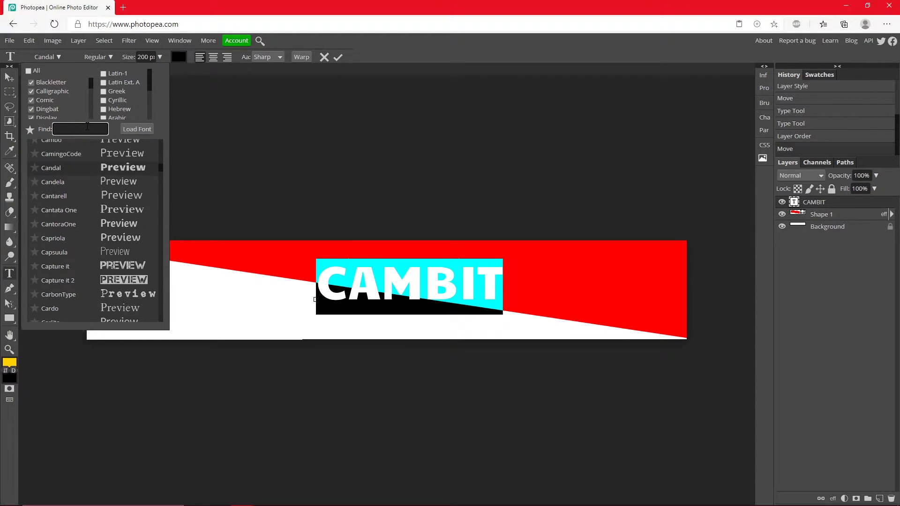
scroll(106, 194, down, 5)
scroll(107, 211, up, 5)
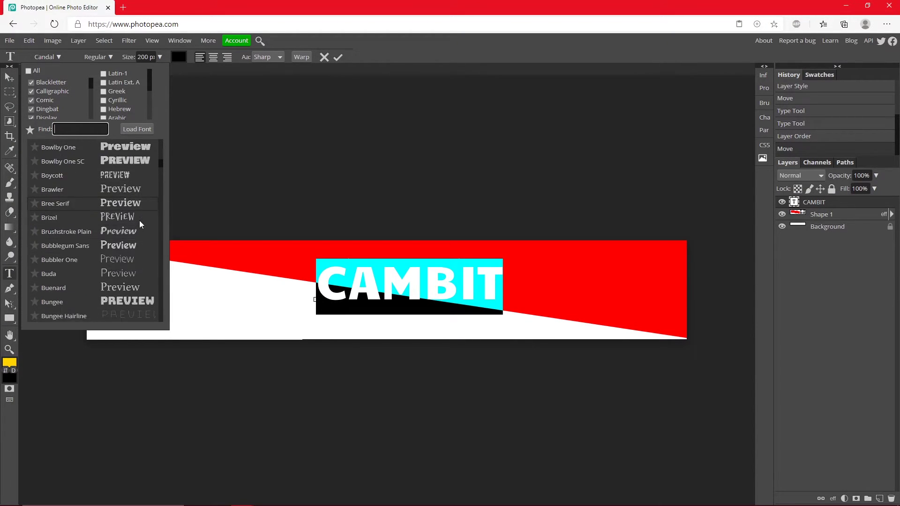
click(100, 141)
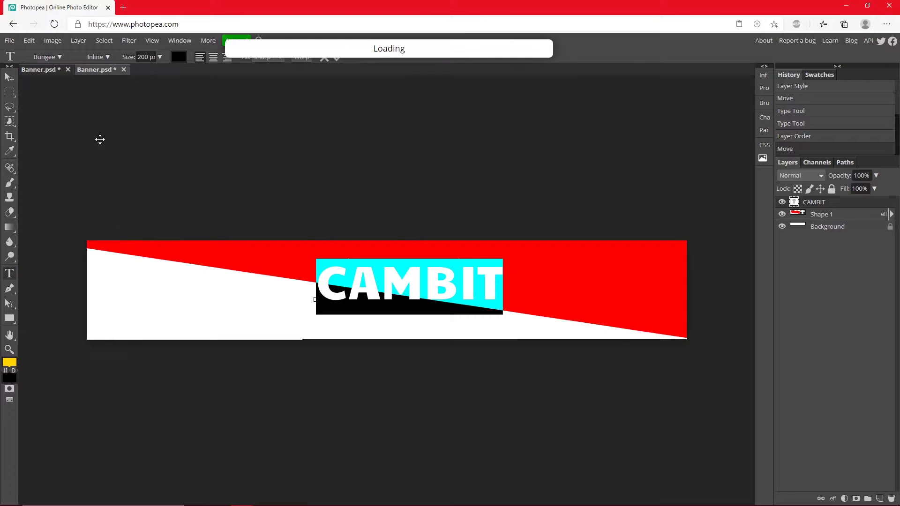
Switch the title to Bowlby One and commit the text
click(57, 57)
scroll(113, 227, up, 1)
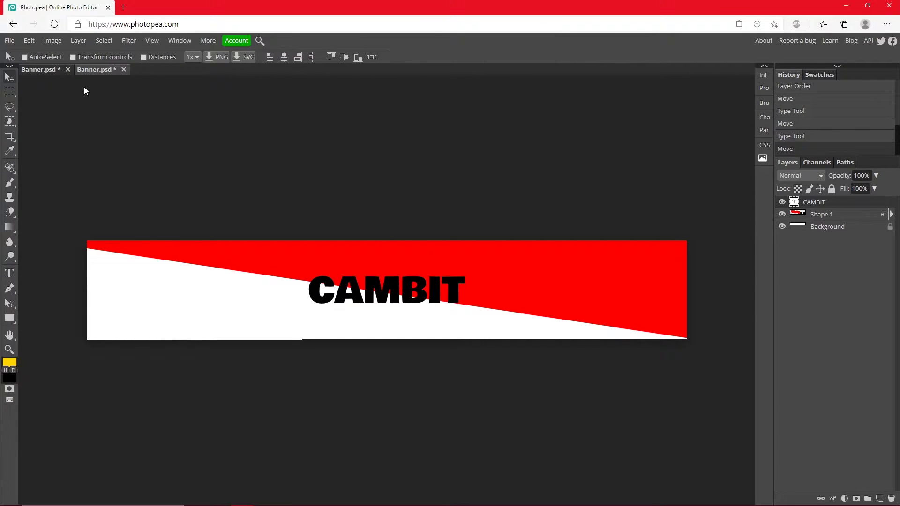
double_click(331, 296)
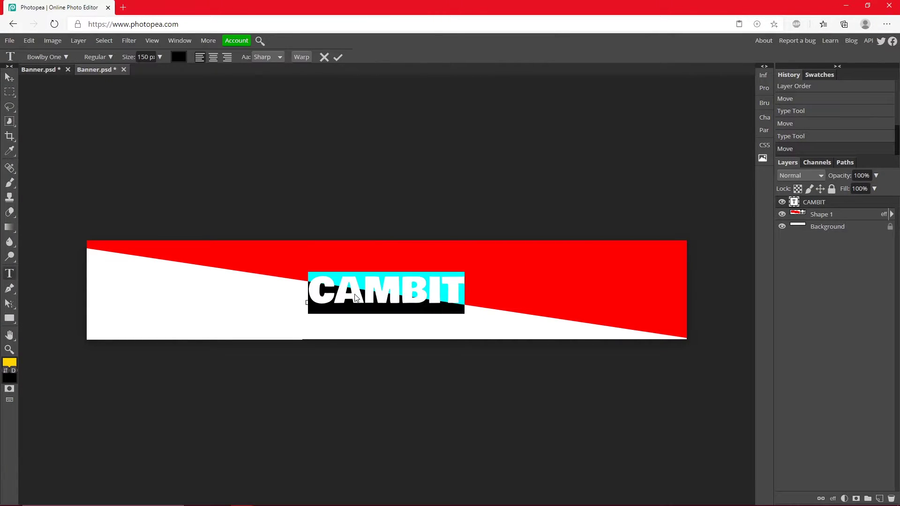
click(48, 57)
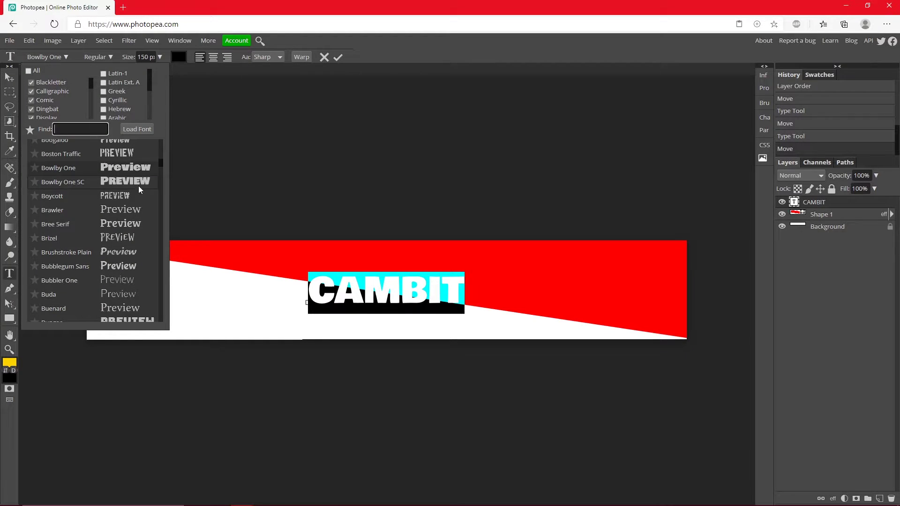
click(61, 57)
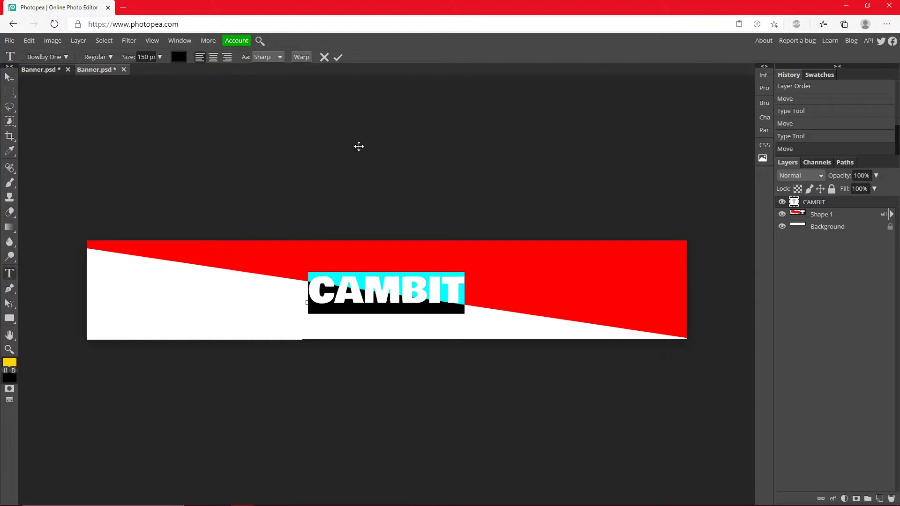
click(338, 57)
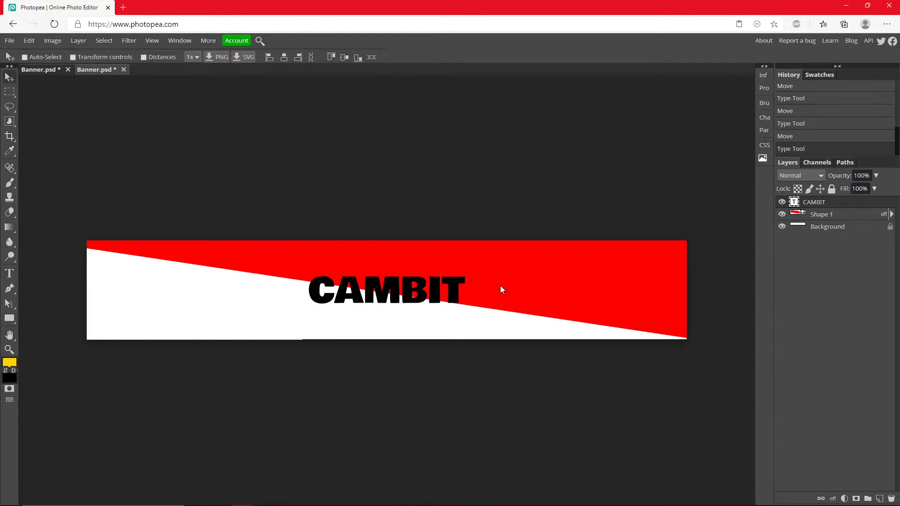
Give the CAMBIT title a white Color Overlay
double_click(871, 204)
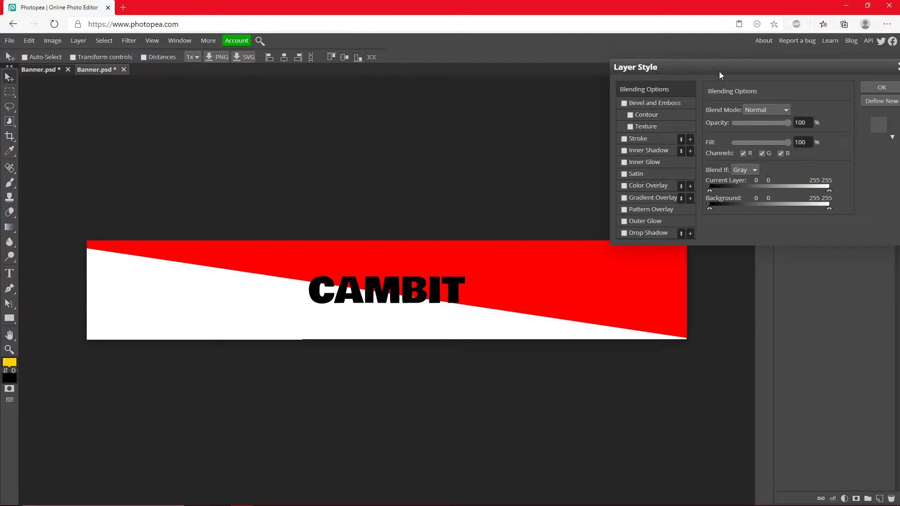
drag(704, 66, 635, 56)
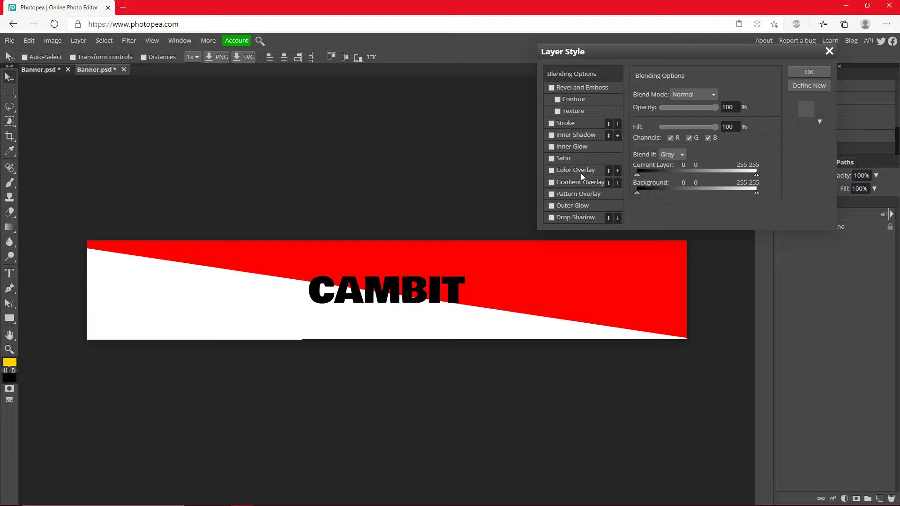
click(551, 170)
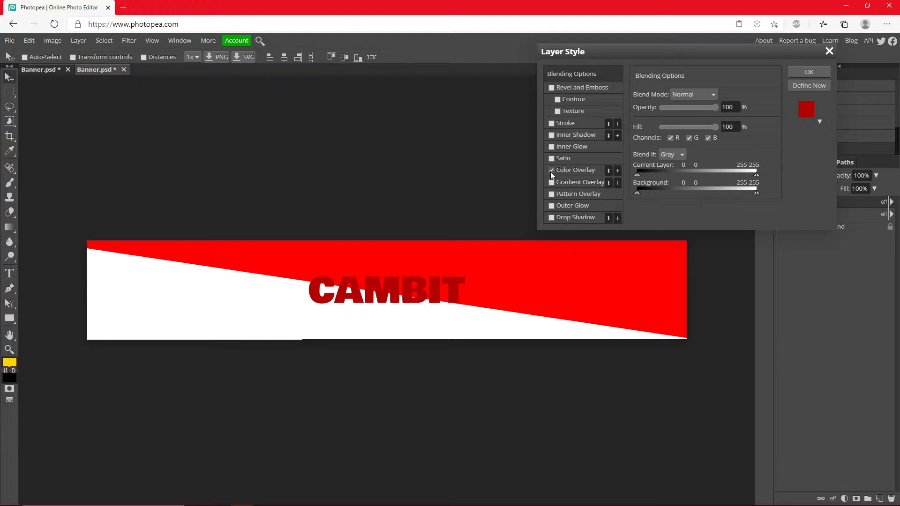
click(574, 171)
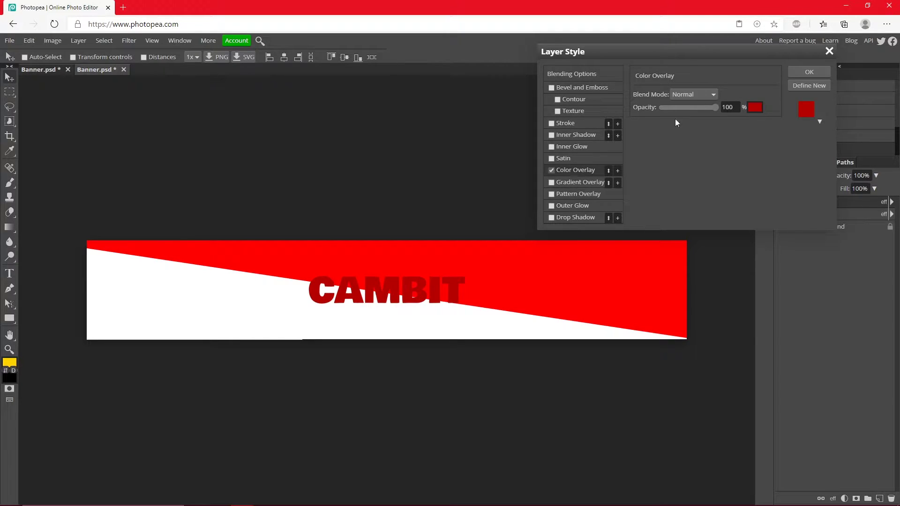
click(753, 111)
drag(701, 297, 468, 223)
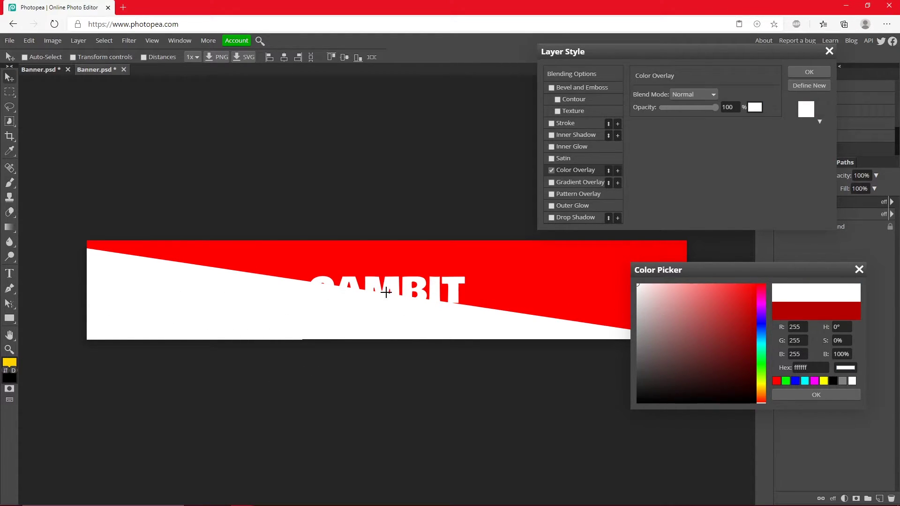
click(822, 396)
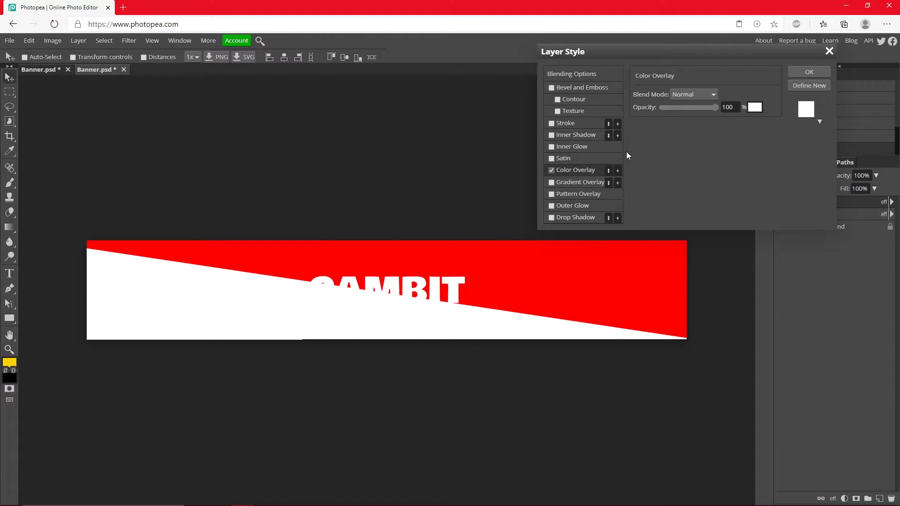
Add a red 18 px stroke and a 41 px white outer stroke to the title
click(552, 124)
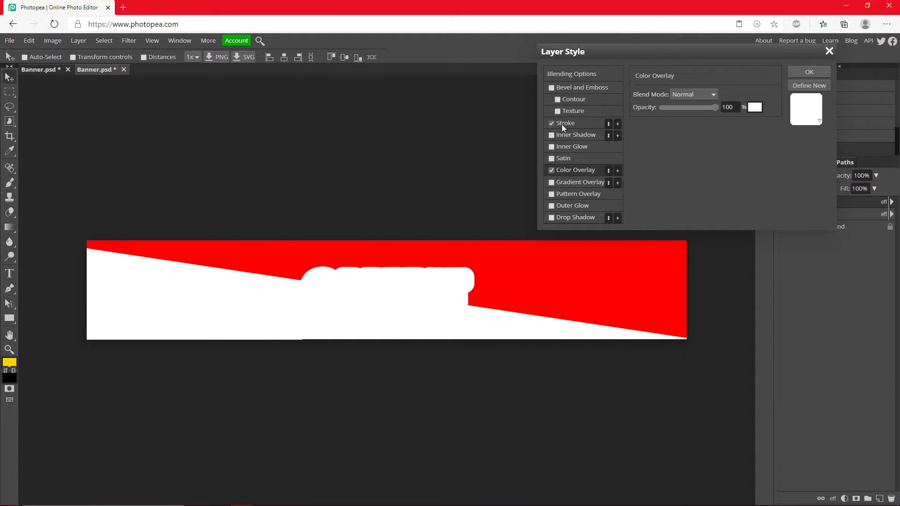
click(564, 125)
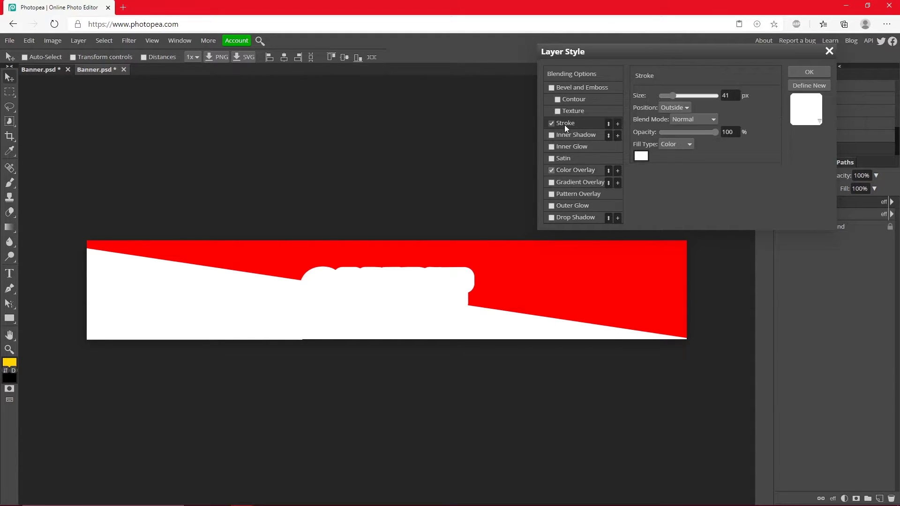
click(617, 124)
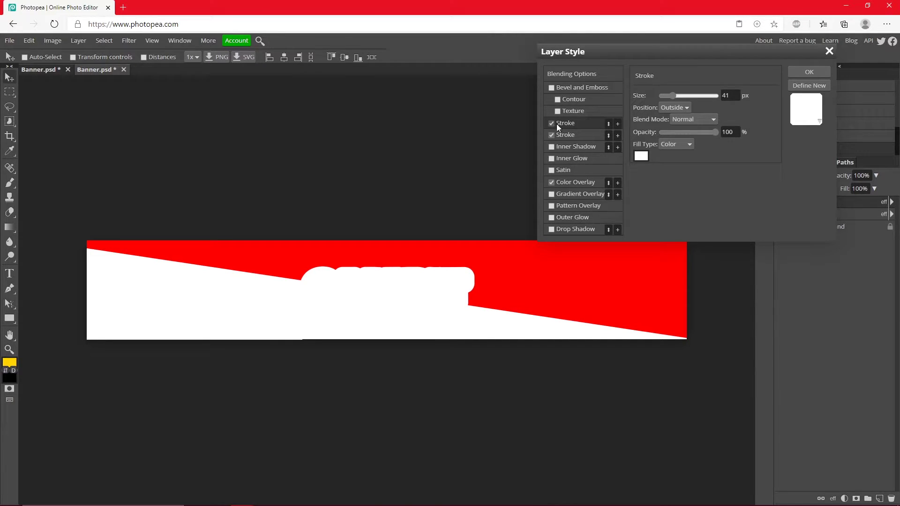
click(641, 156)
drag(691, 307, 802, 264)
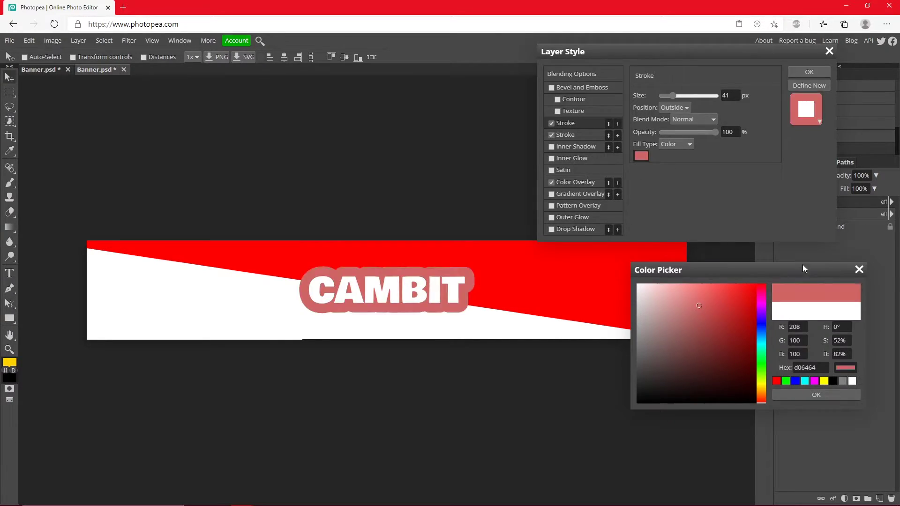
click(796, 394)
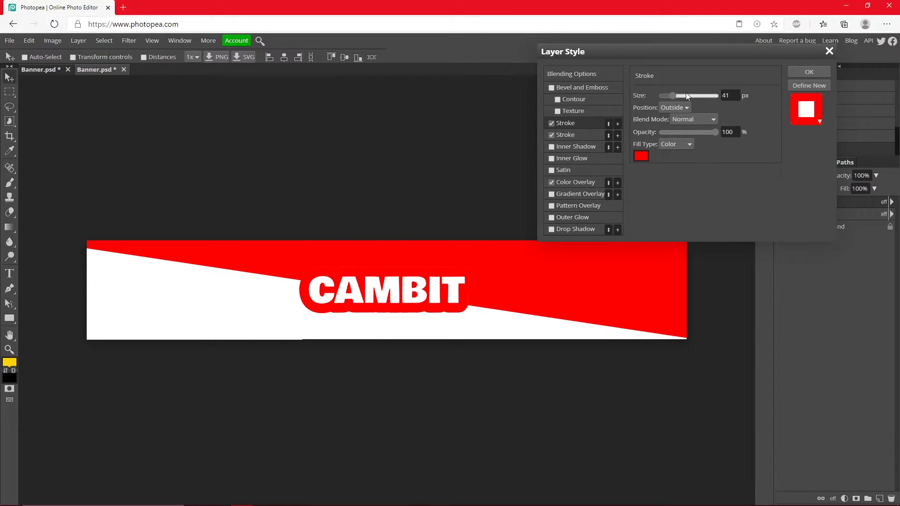
drag(669, 94, 666, 94)
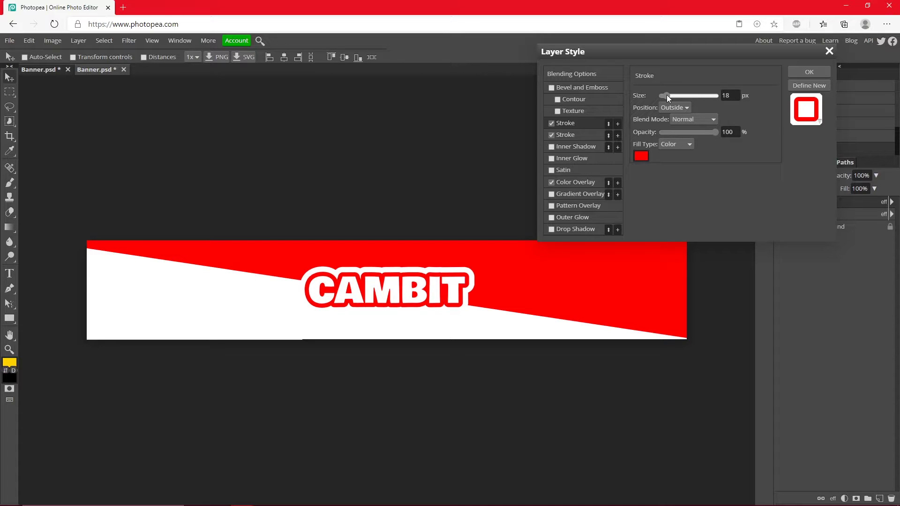
click(558, 134)
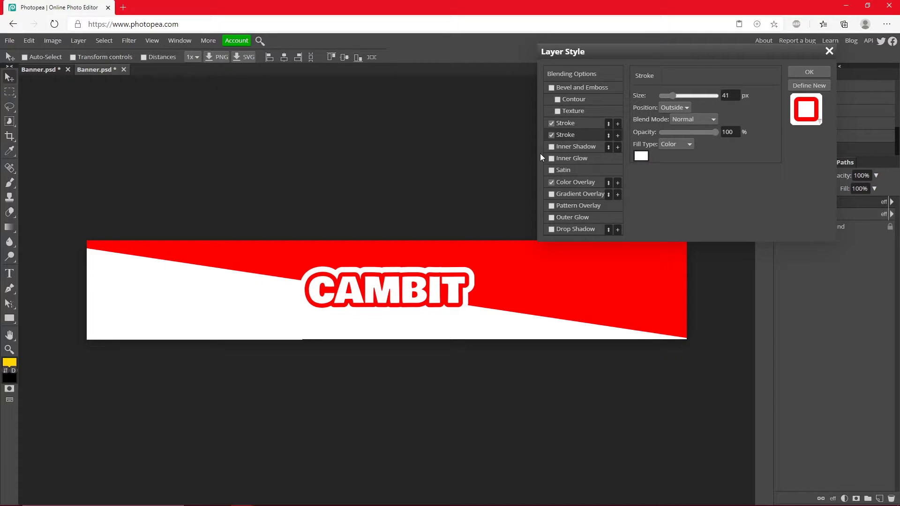
drag(670, 97, 673, 97)
key(Return)
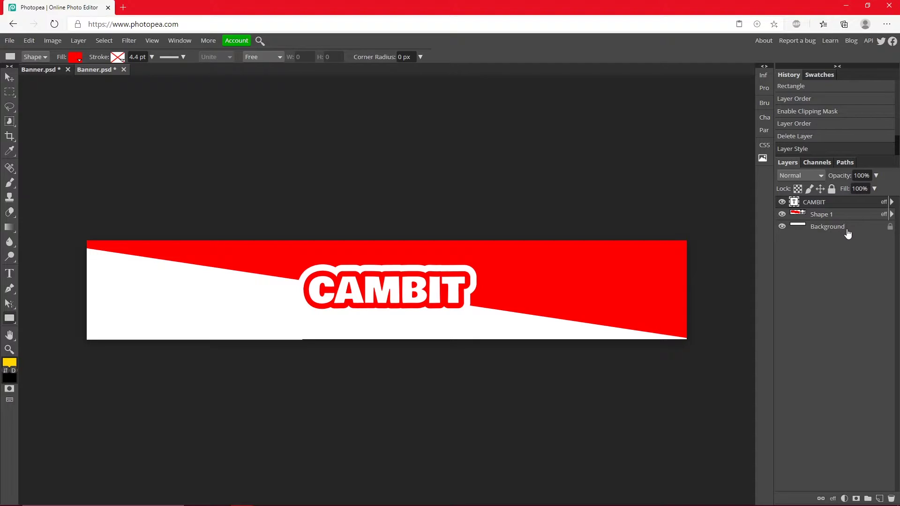
Give the Background layer a light grey #f3f3f3 Color Overlay
double_click(849, 232)
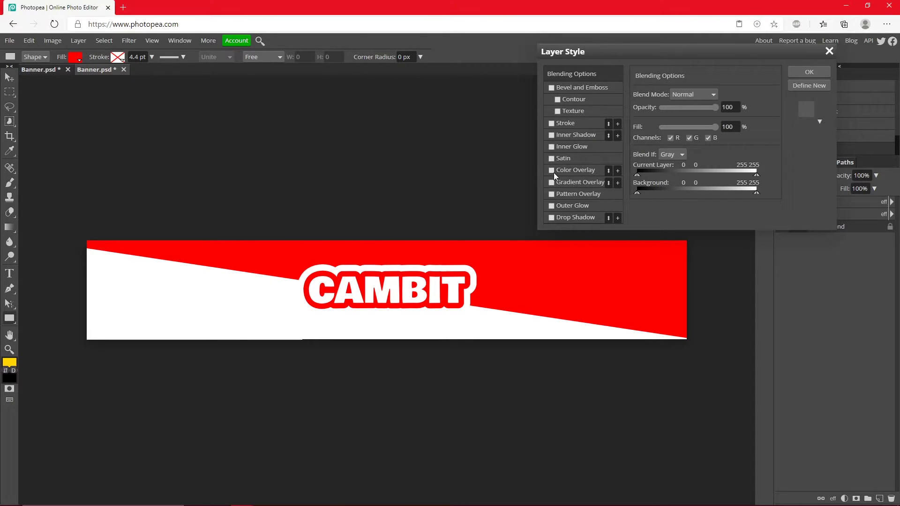
click(551, 171)
click(563, 170)
click(754, 107)
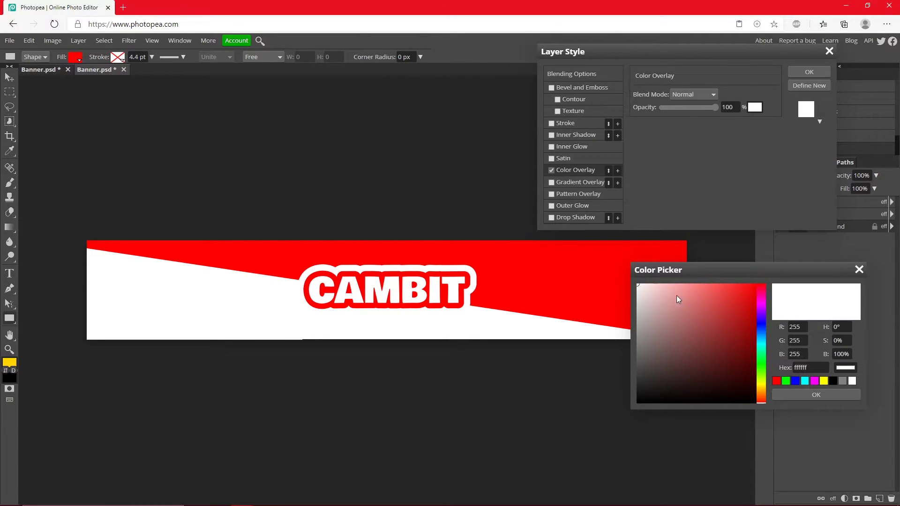
drag(677, 299, 617, 290)
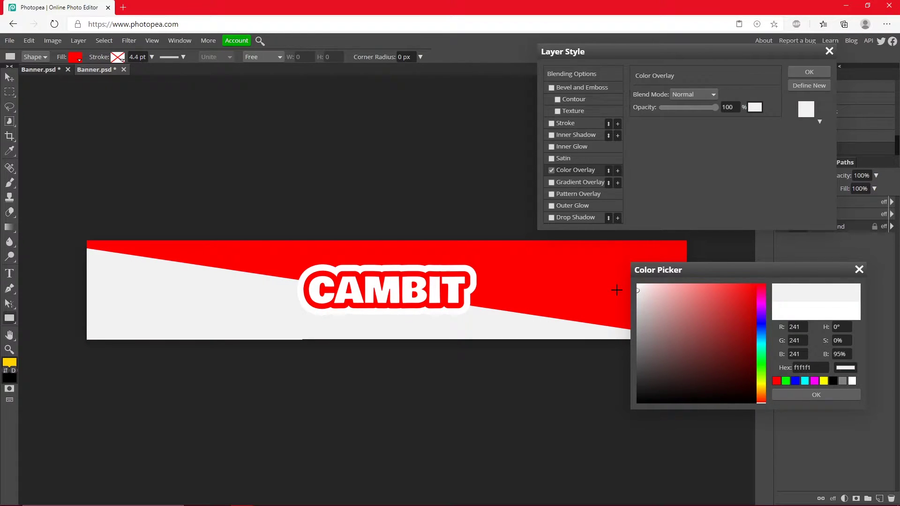
click(636, 290)
drag(637, 292, 635, 290)
click(817, 393)
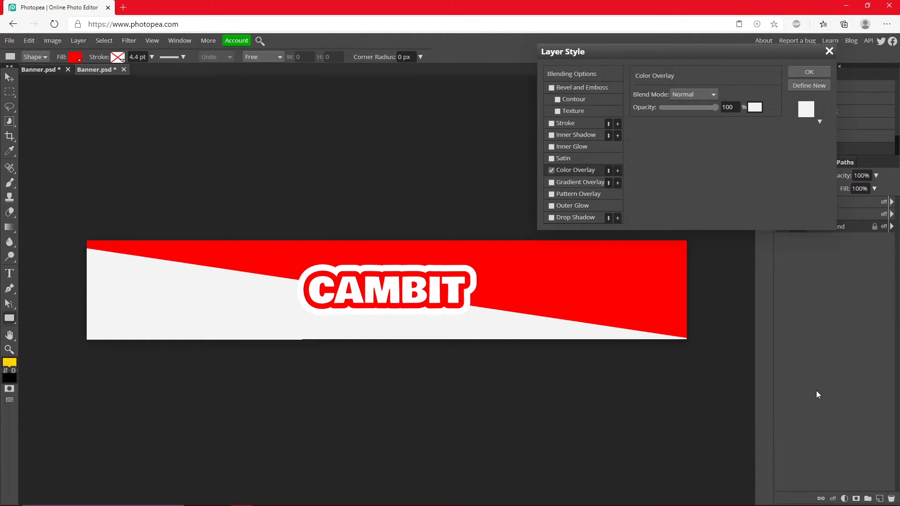
key(Return)
Draw a red rectangle and move it down to the banner's bottom-left edge
key(v)
click(10, 319)
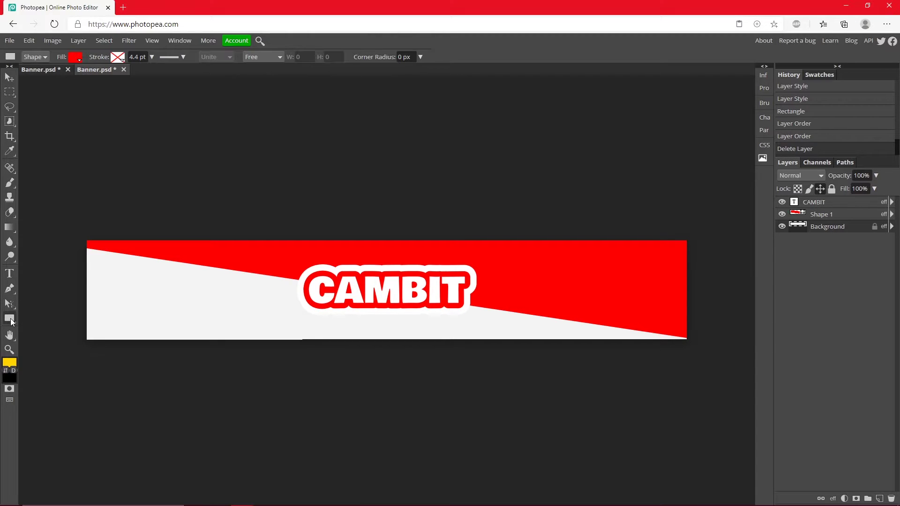
drag(54, 291, 419, 370)
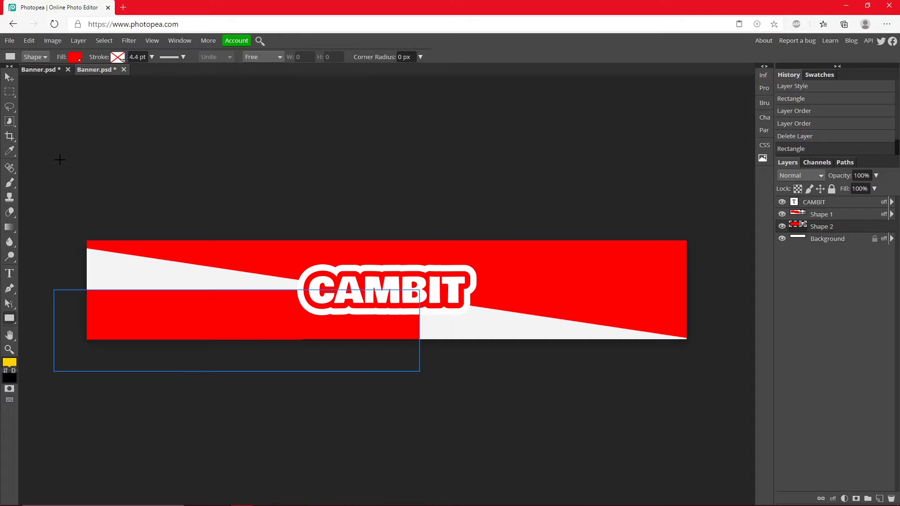
click(11, 81)
drag(93, 313, 125, 349)
Draw a second red rectangle behind the title and shift it right
key(u)
drag(186, 236, 580, 303)
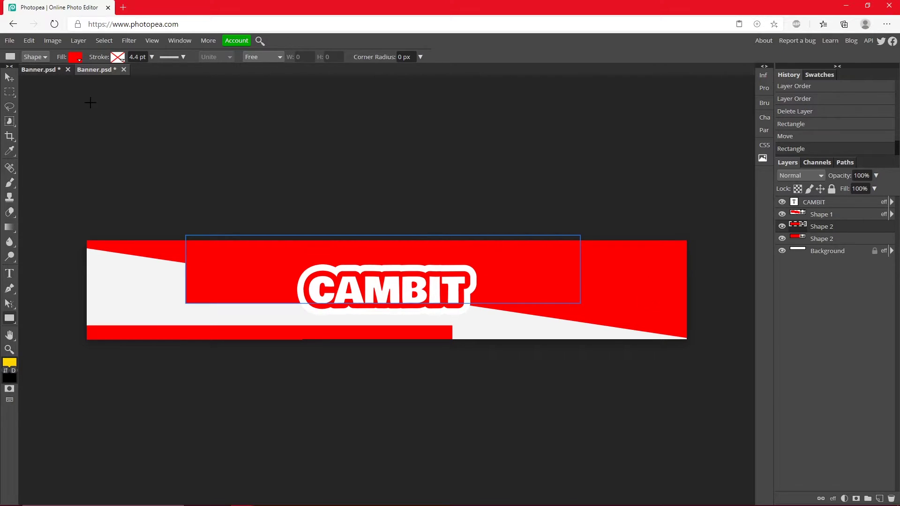
click(9, 76)
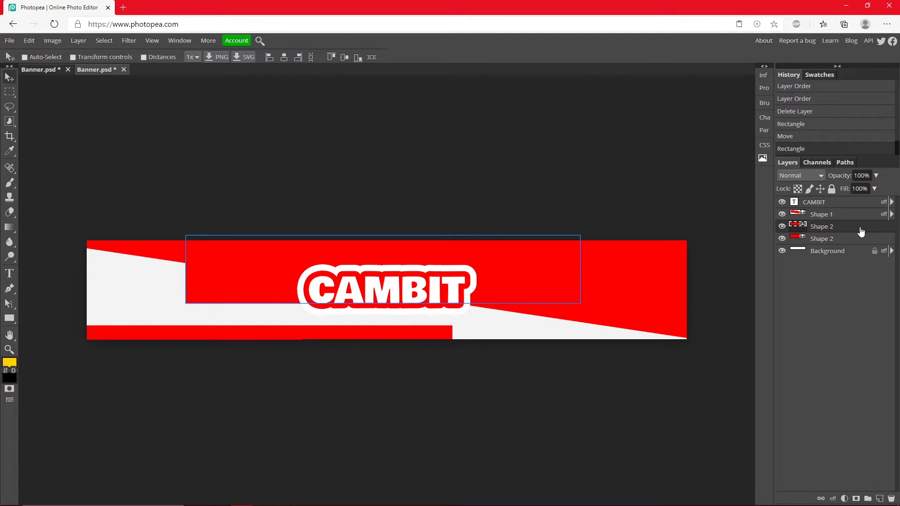
drag(552, 253, 588, 250)
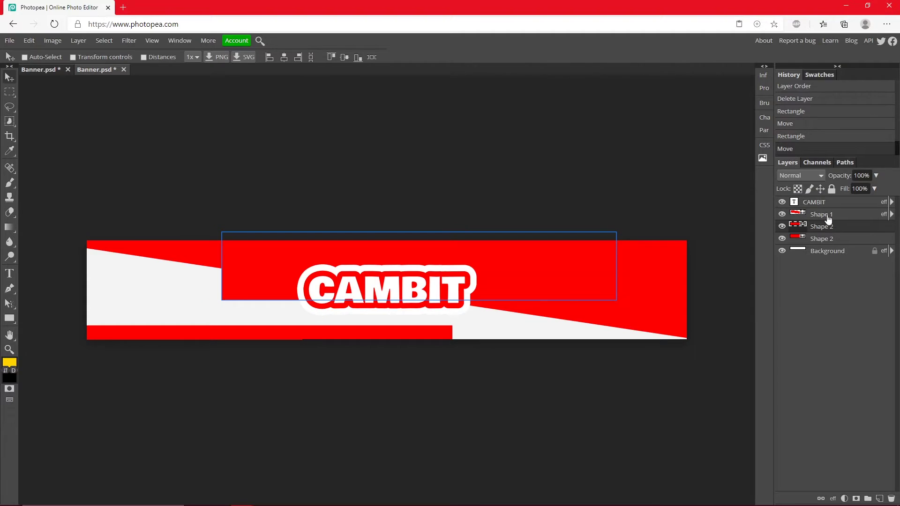
Give the upper Shape 2 rectangle a vivid red #e80000 Color Overlay
double_click(878, 229)
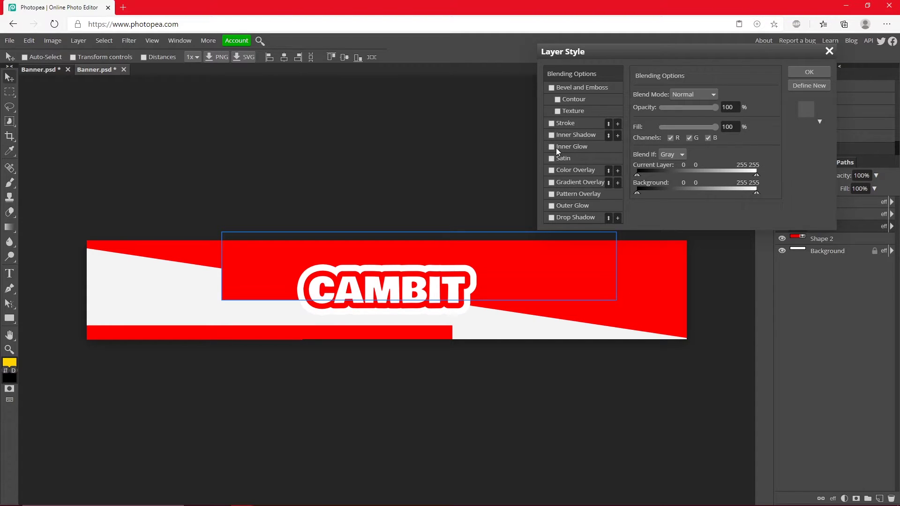
click(552, 170)
click(754, 108)
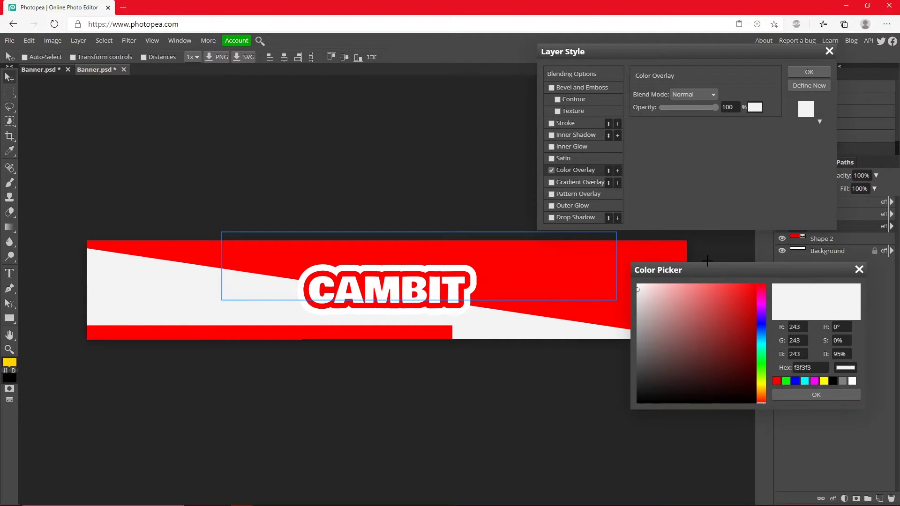
drag(755, 309, 775, 298)
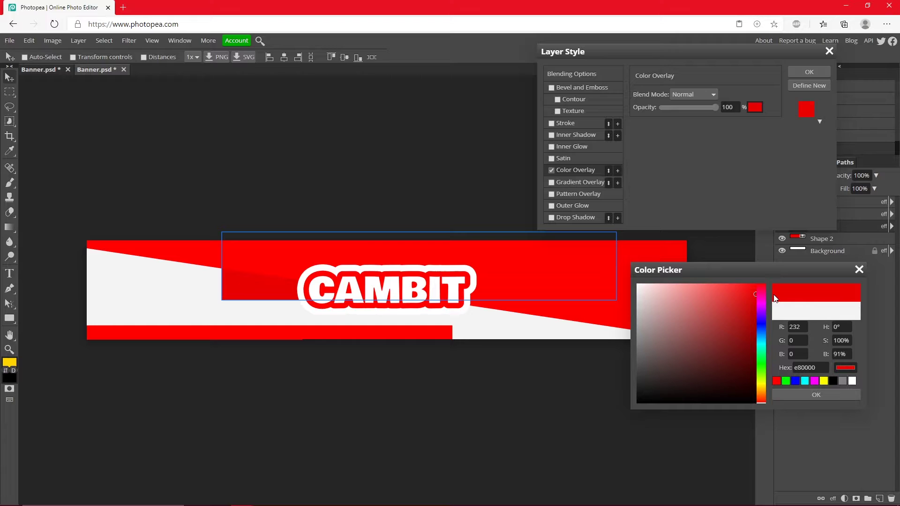
click(805, 396)
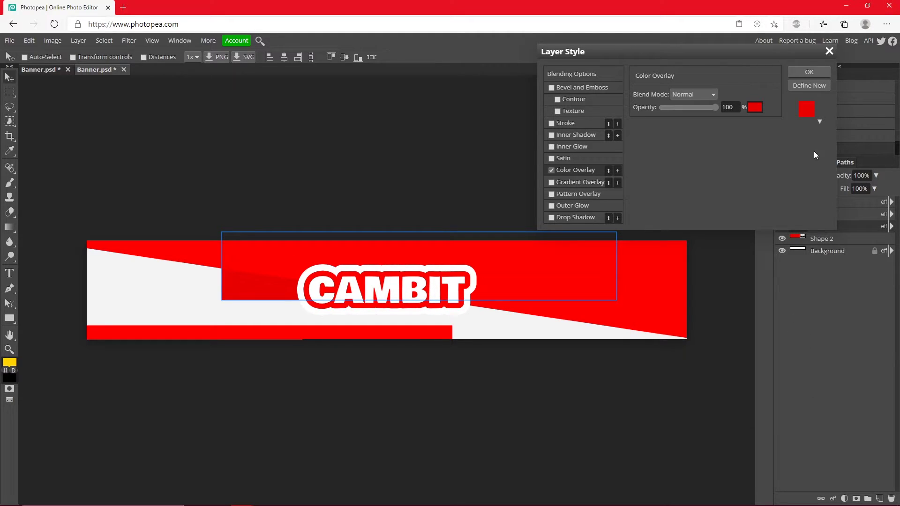
click(808, 73)
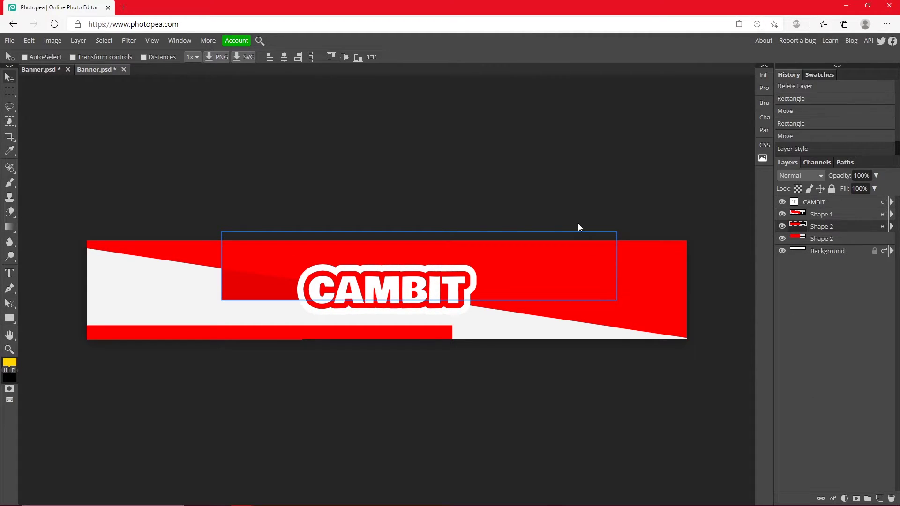
Stack Shape 2 above Shape 1 and move it toward the banner's upper right
drag(803, 227, 833, 212)
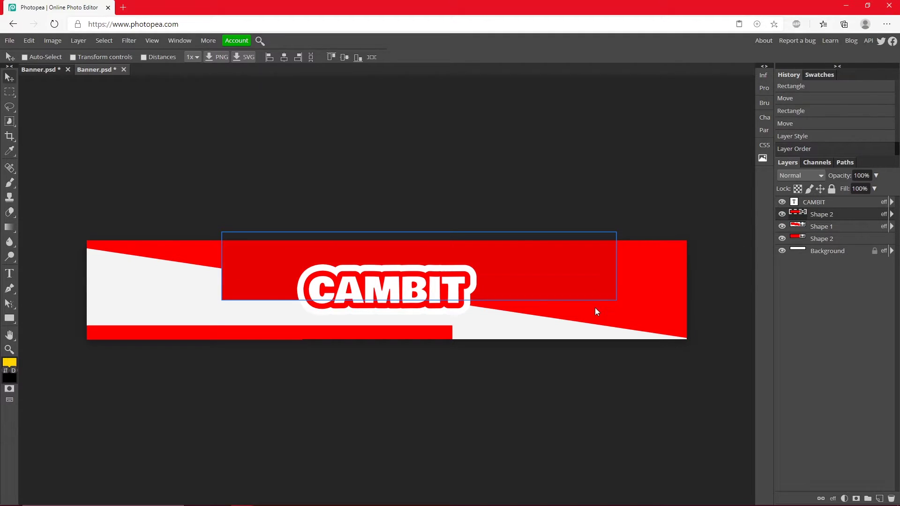
drag(521, 247, 628, 240)
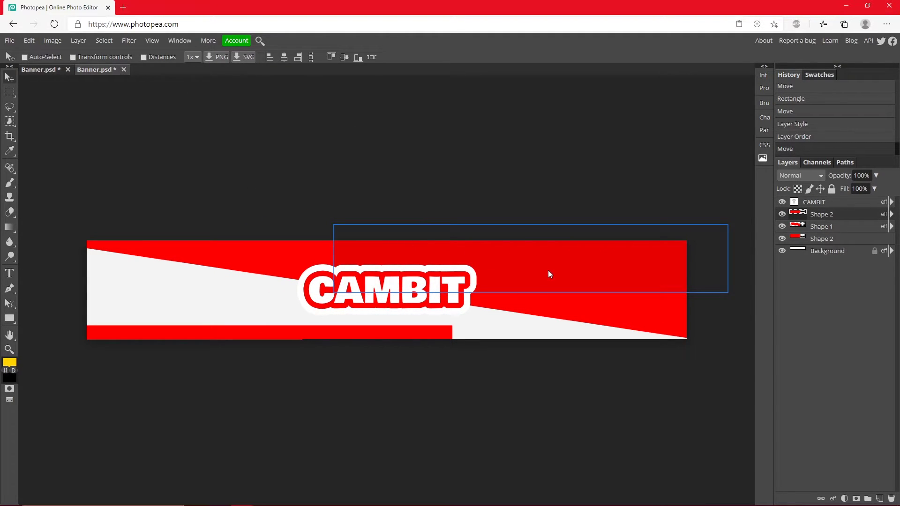
click(826, 253)
drag(509, 284, 528, 254)
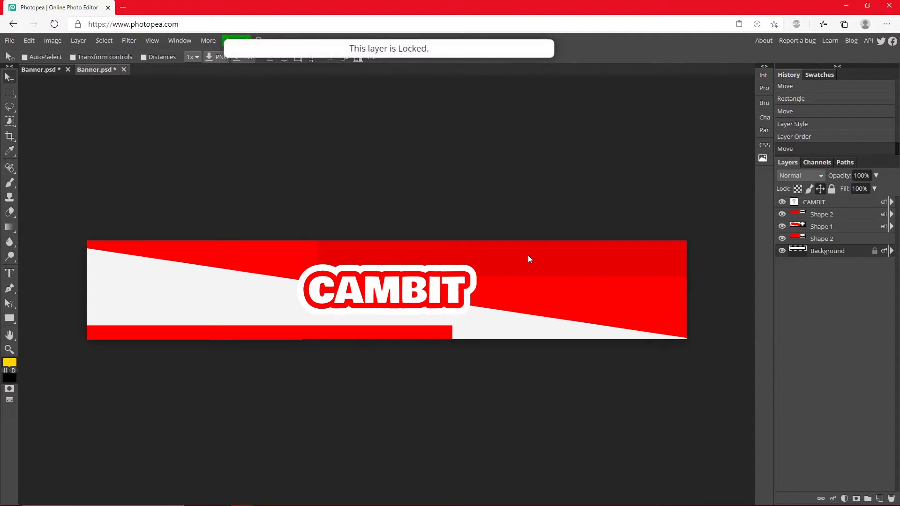
click(834, 226)
click(839, 216)
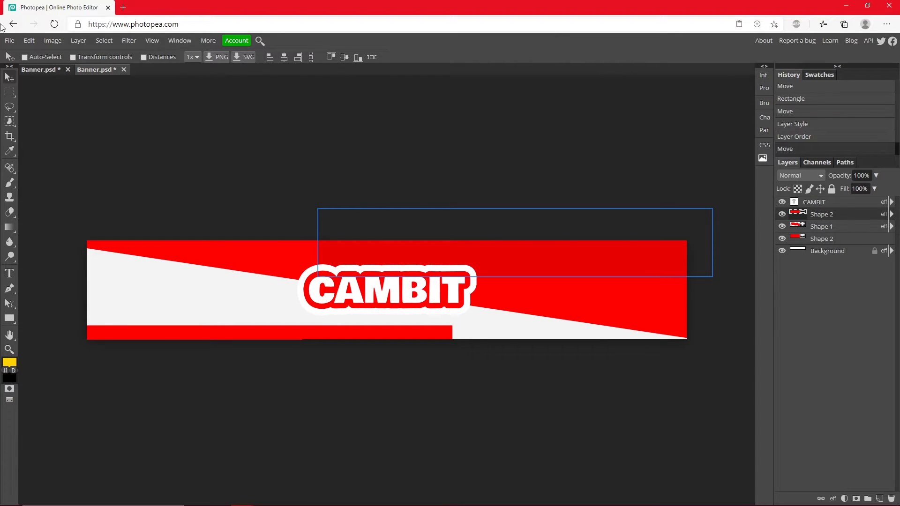
click(28, 40)
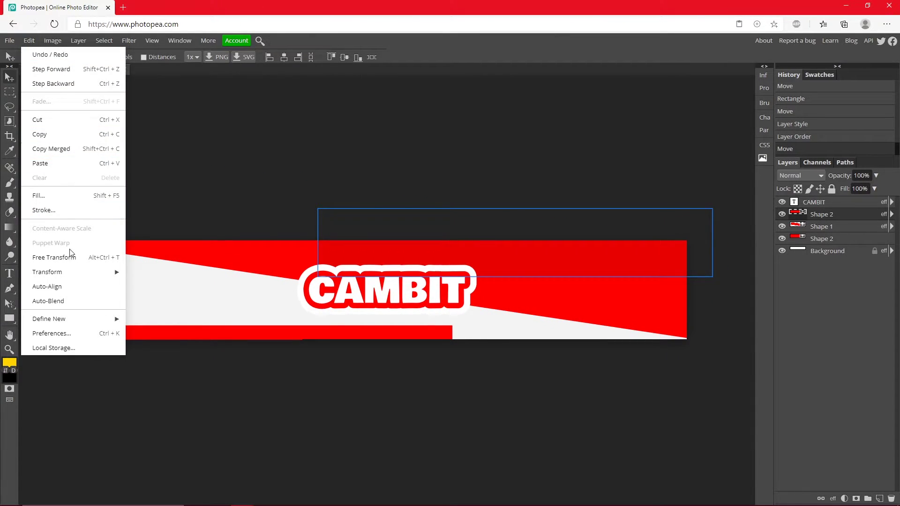
Rotate the rectangle about 7.7° along the diagonal, enlarge it and nudge it into place
click(65, 257)
drag(304, 202, 308, 173)
mouse_move(415, 230)
mouse_down()
mouse_move(440, 223)
mouse_move(427, 232)
mouse_move(395, 219)
mouse_move(400, 228)
mouse_up()
drag(313, 171, 270, 155)
key(Left)
key(Left)
key(Left)
key(Left)
key(Left)
key(Left)
key(Left)
key(Left)
key(Left)
key(Left)
key(Up)
key(Up)
key(Up)
key(Up)
key(Up)
key(Up)
key(Up)
key(Up)
key(Up)
key(Up)
key(Up)
key(Up)
key(Up)
key(Up)
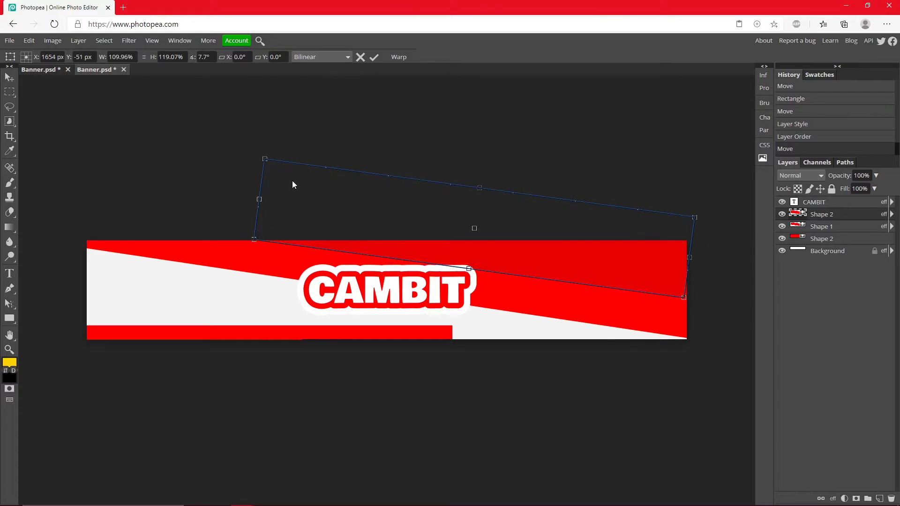
key(Right)
key(Right)
key(Right)
key(Right)
key(Right)
key(Right)
key(Right)
key(Right)
key(Right)
key(Right)
key(Right)
key(Right)
key(Right)
key(Right)
key(Up)
key(Up)
key(Up)
key(Up)
key(Up)
key(Up)
key(Up)
key(Up)
key(Up)
key(Up)
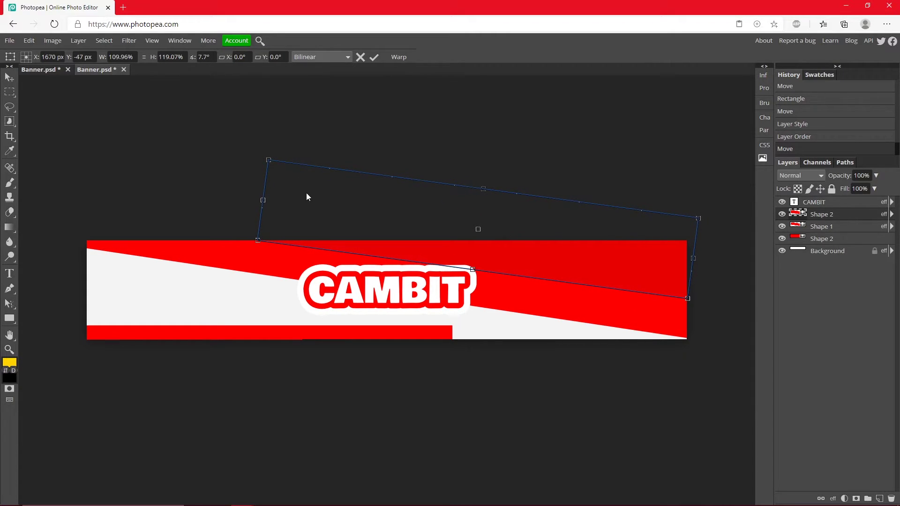
key(Return)
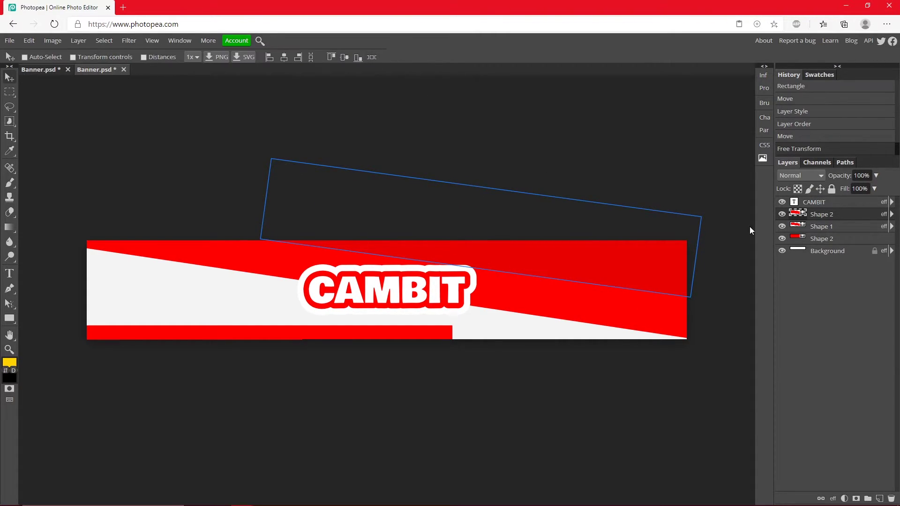
Lower the tilted rectangle's opacity to 63%
click(823, 239)
click(849, 215)
double_click(860, 215)
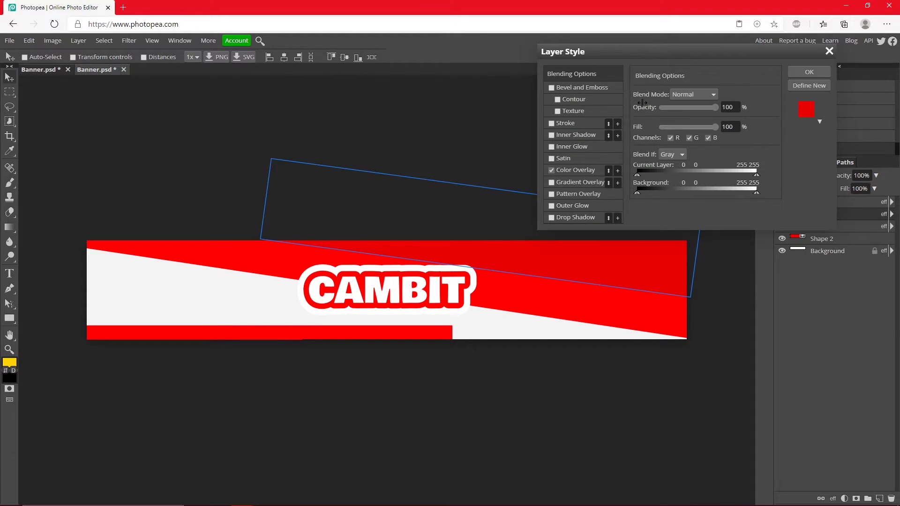
drag(701, 108, 694, 108)
click(809, 72)
Move the tilted rectangle slightly upward into its final position
click(843, 252)
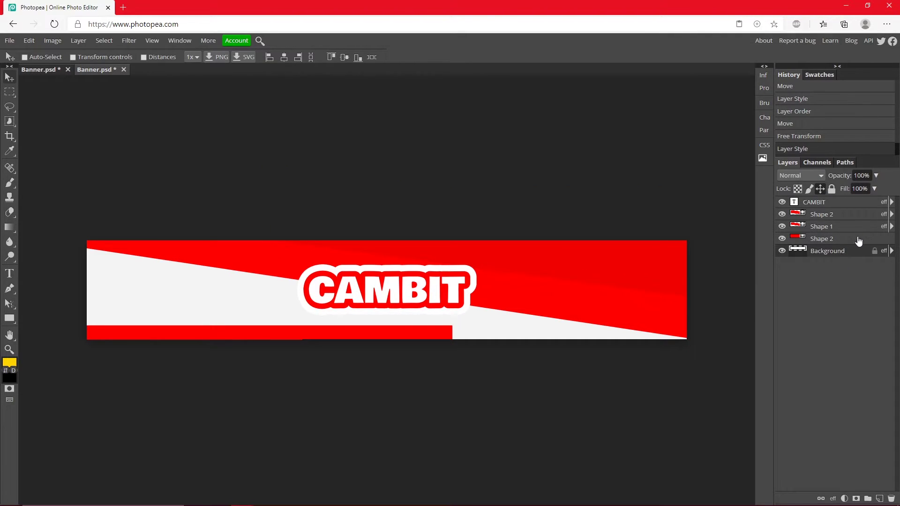
click(675, 276)
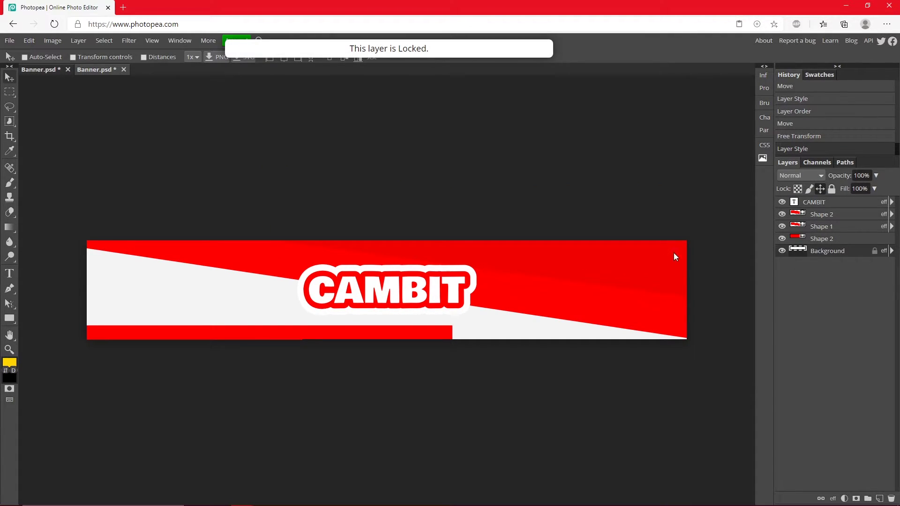
click(815, 239)
click(827, 215)
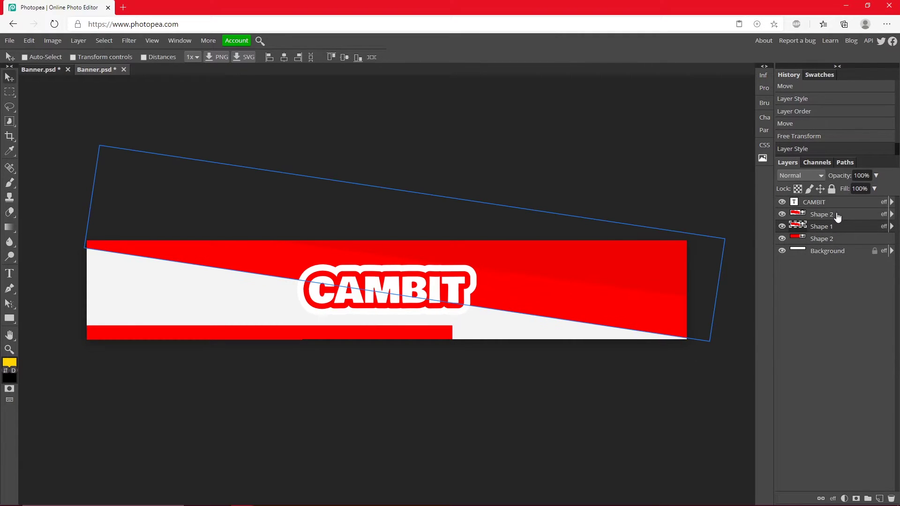
drag(634, 271, 633, 262)
click(846, 255)
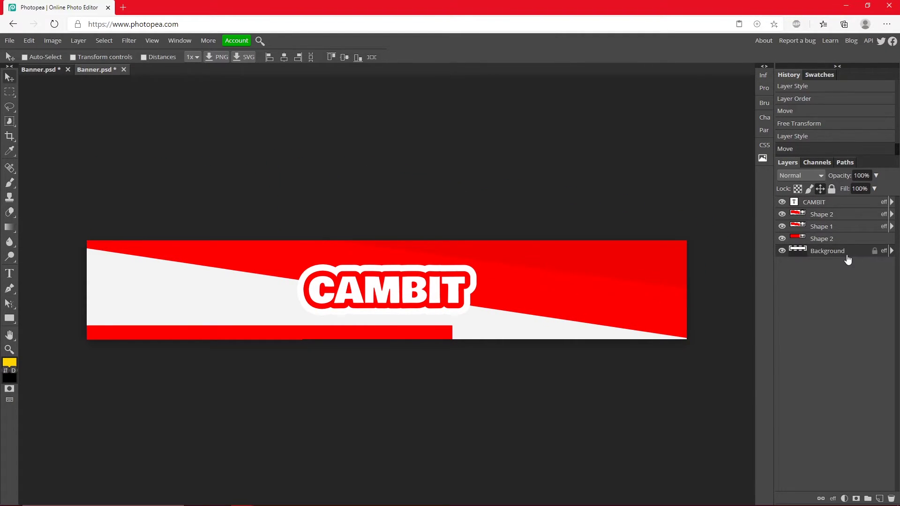
click(631, 269)
click(821, 226)
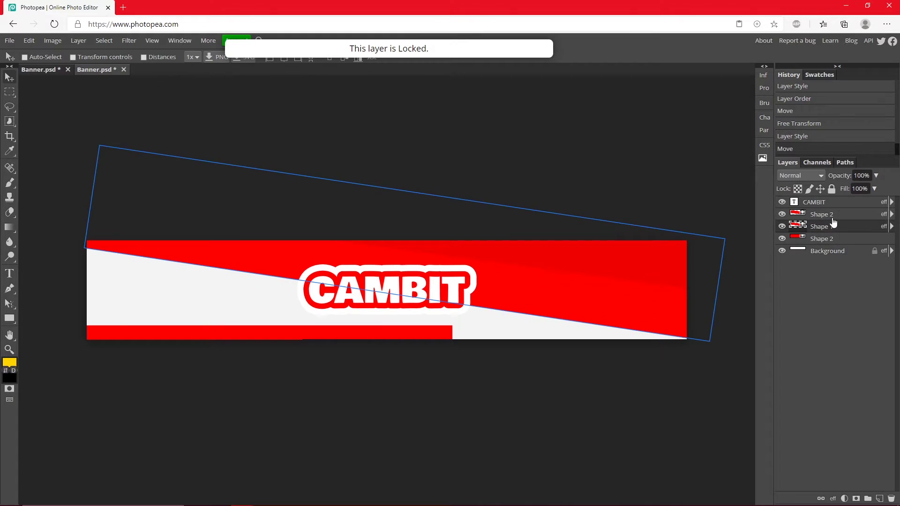
click(821, 214)
mouse_move(669, 275)
mouse_down()
mouse_move(737, 279)
mouse_move(674, 279)
mouse_up()
Select the bottom red bar (Shape 2) and move it up slightly
click(827, 238)
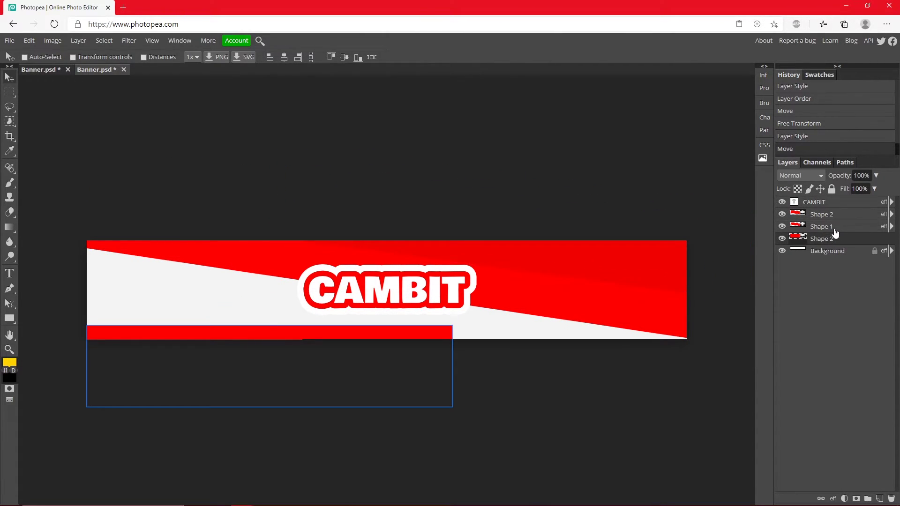
click(834, 227)
click(829, 240)
drag(241, 349, 245, 317)
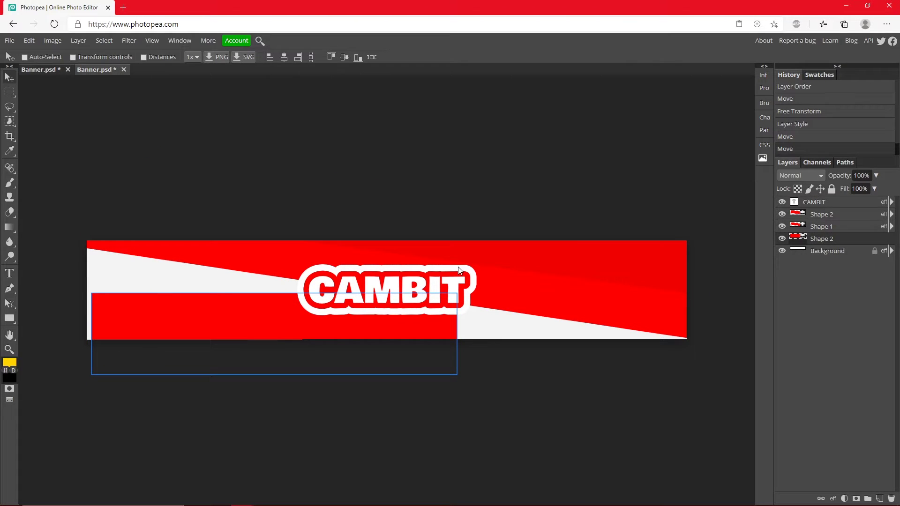
Give the bottom bar a light grey #dfdfdf Color Overlay
double_click(852, 244)
click(550, 169)
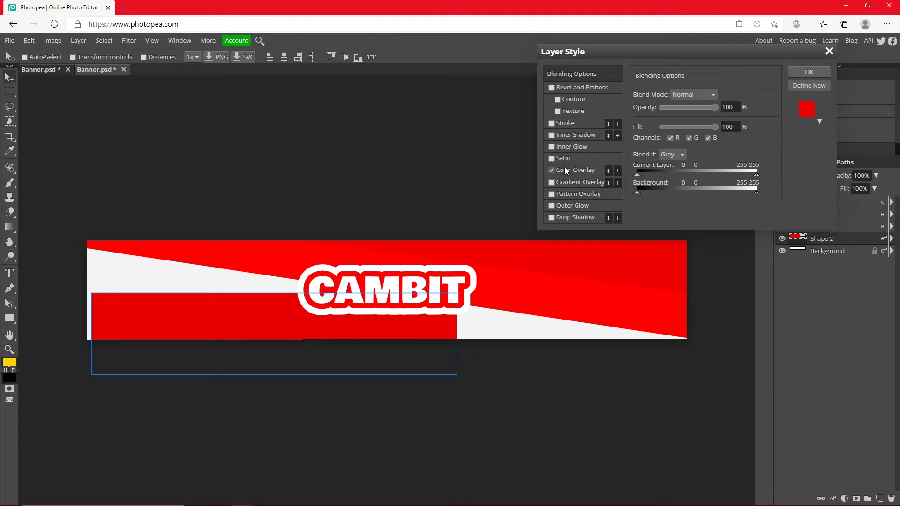
click(565, 169)
click(754, 108)
drag(681, 316, 626, 298)
click(816, 395)
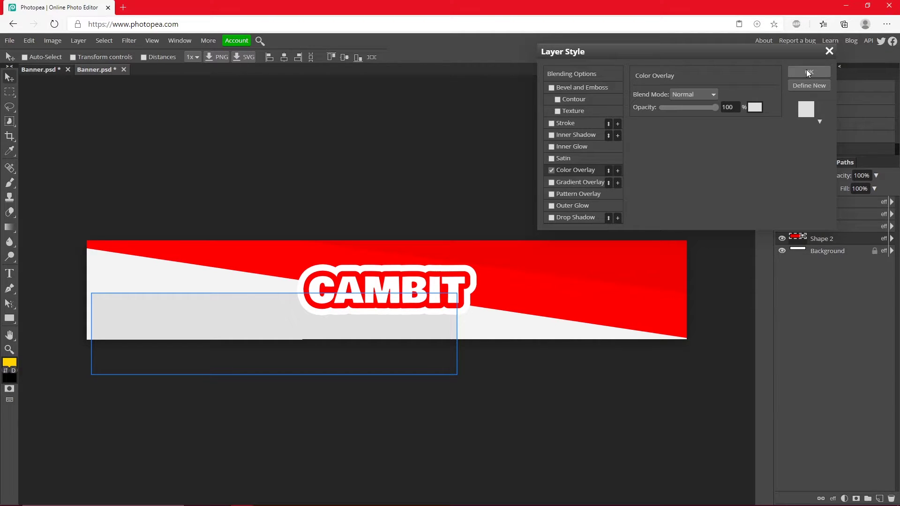
drag(693, 108, 787, 94)
click(808, 72)
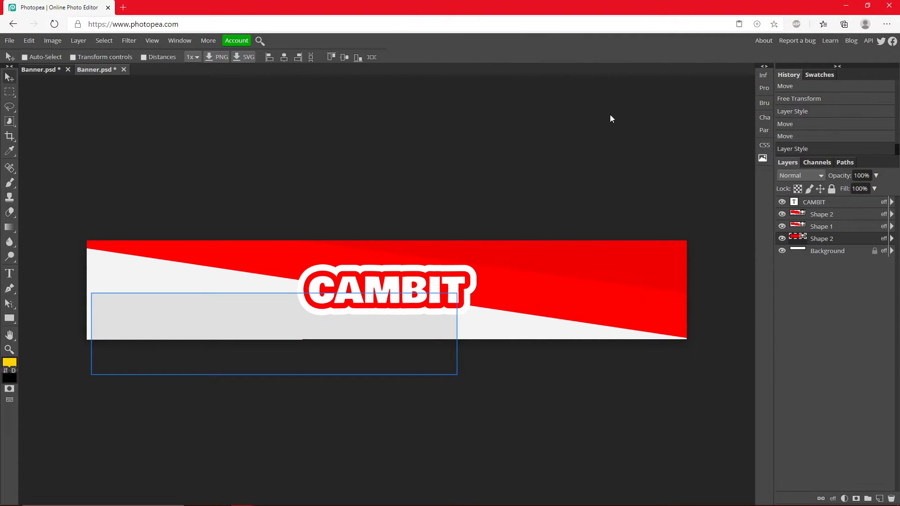
Tilt the grey bar about 5°, shift it down-left, and set its opacity to 61%
click(30, 40)
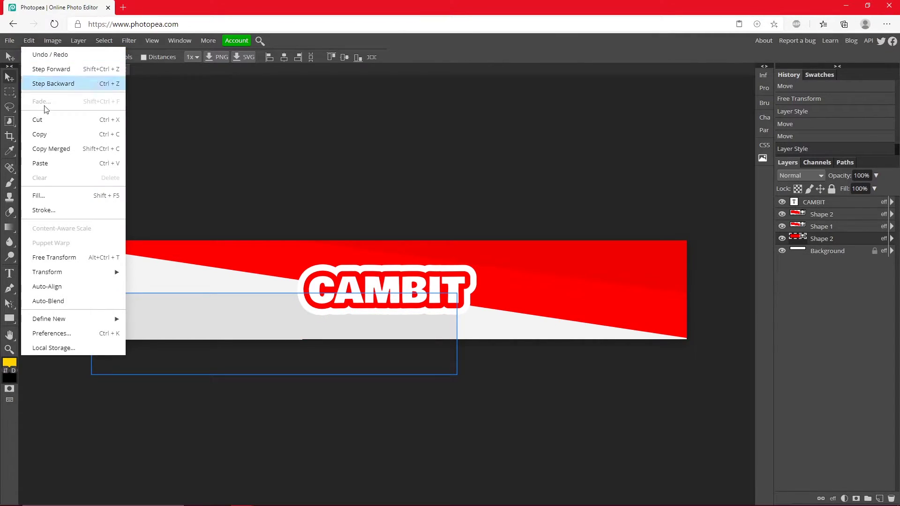
click(60, 255)
drag(77, 283, 91, 249)
drag(156, 304, 132, 337)
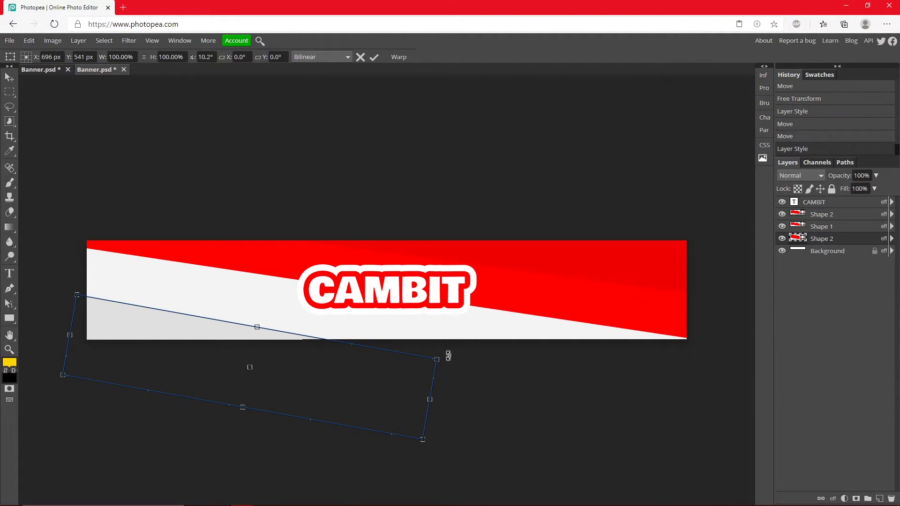
drag(446, 354, 418, 341)
click(373, 58)
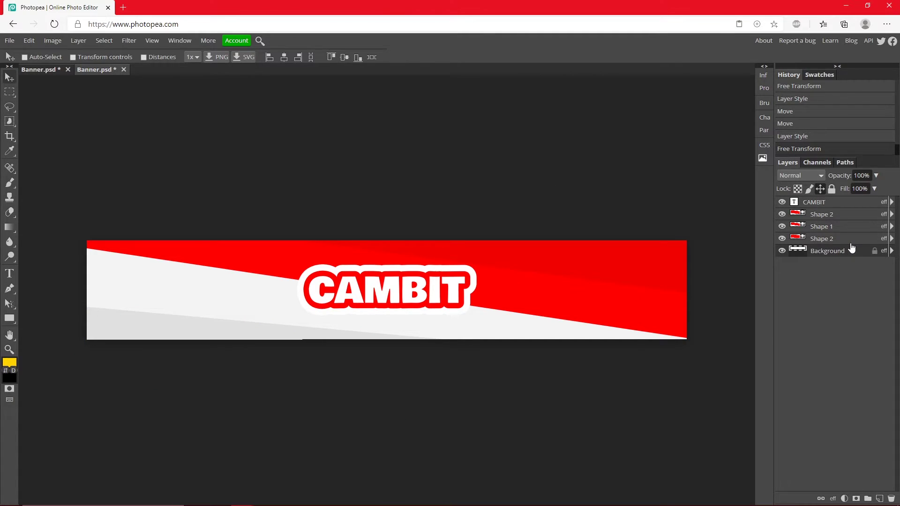
drag(875, 175, 862, 189)
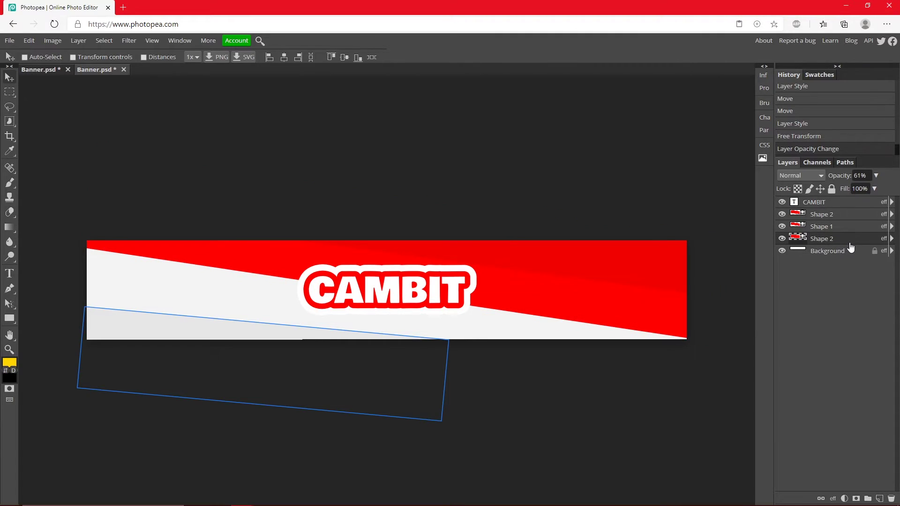
Stretch the grey bar wider to the right and nudge it slightly into place
click(29, 40)
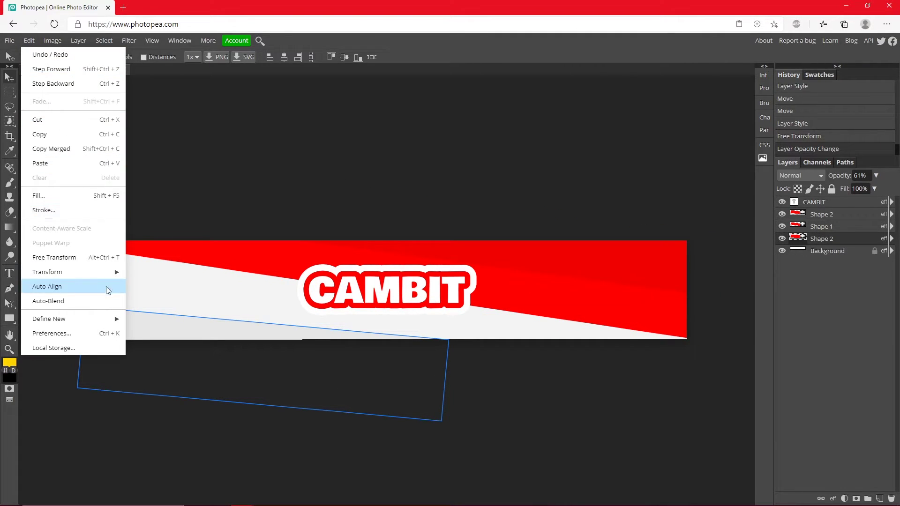
click(89, 258)
drag(450, 371, 520, 386)
key(Down)
key(Down)
key(Down)
key(Down)
key(Down)
key(Down)
key(Down)
key(Down)
key(Left)
key(Left)
key(Left)
key(Left)
key(Left)
key(Left)
key(Left)
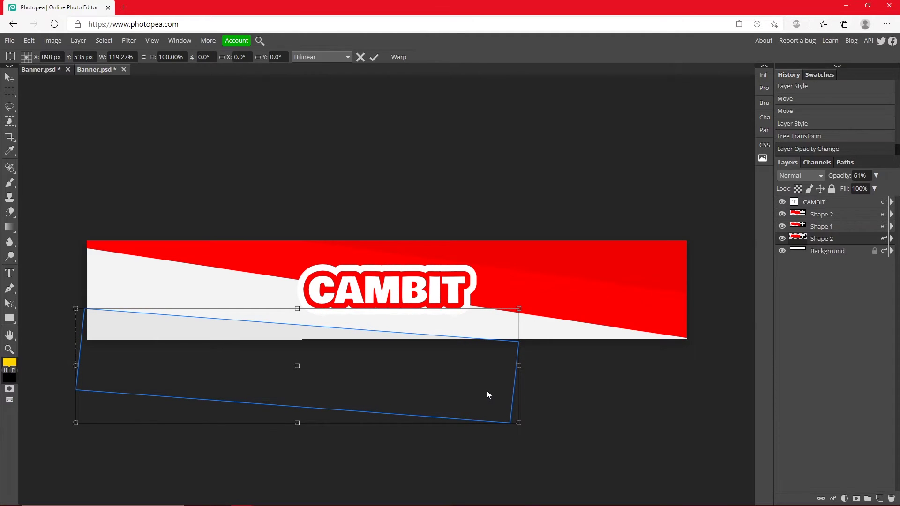
key(Up)
key(Up)
click(377, 59)
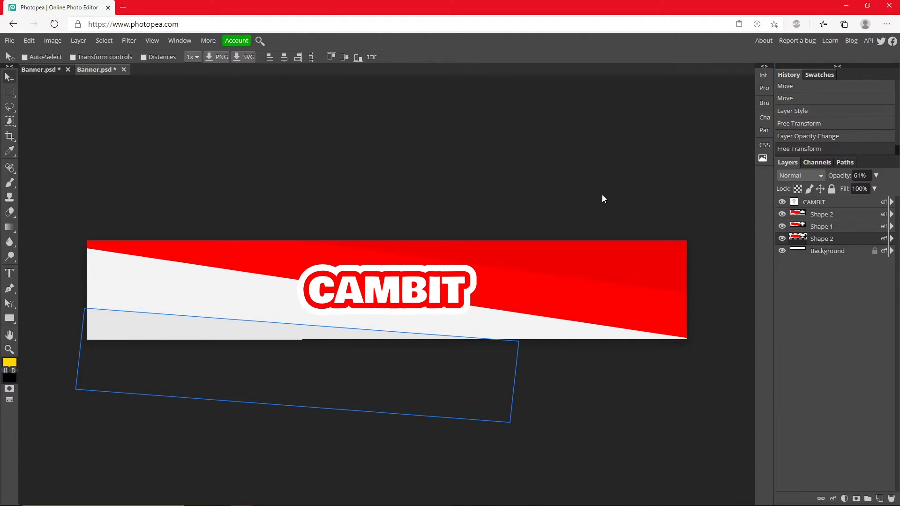
click(827, 250)
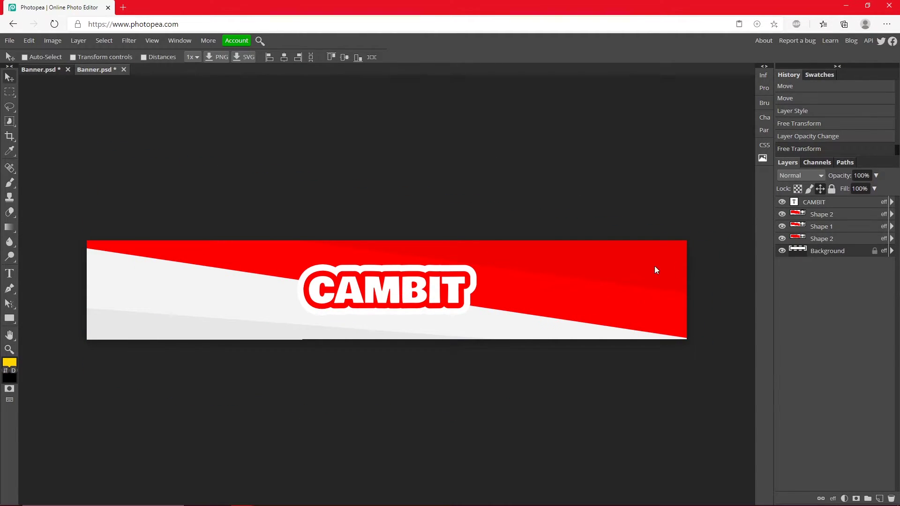
Zoom in and type GAMING/GRAPHIC DESIGN as a new text line below CAMBIT
click(10, 349)
click(351, 342)
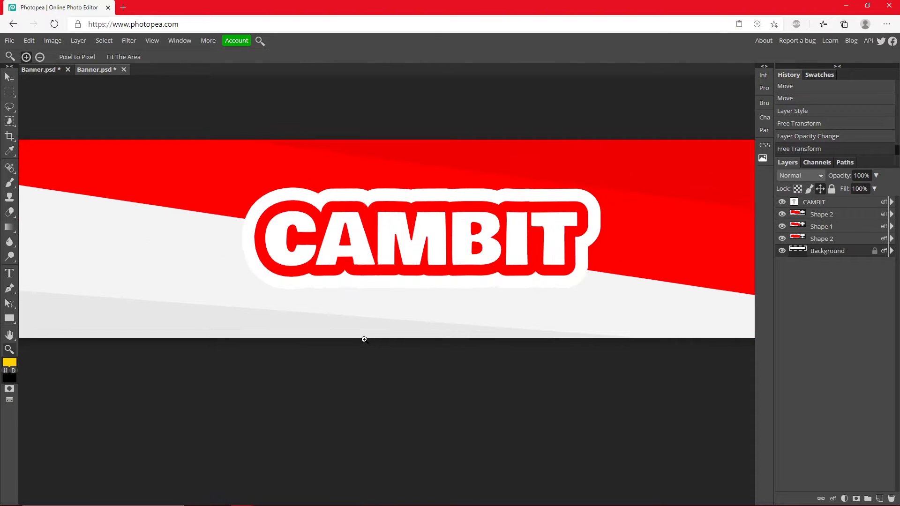
click(10, 273)
click(279, 308)
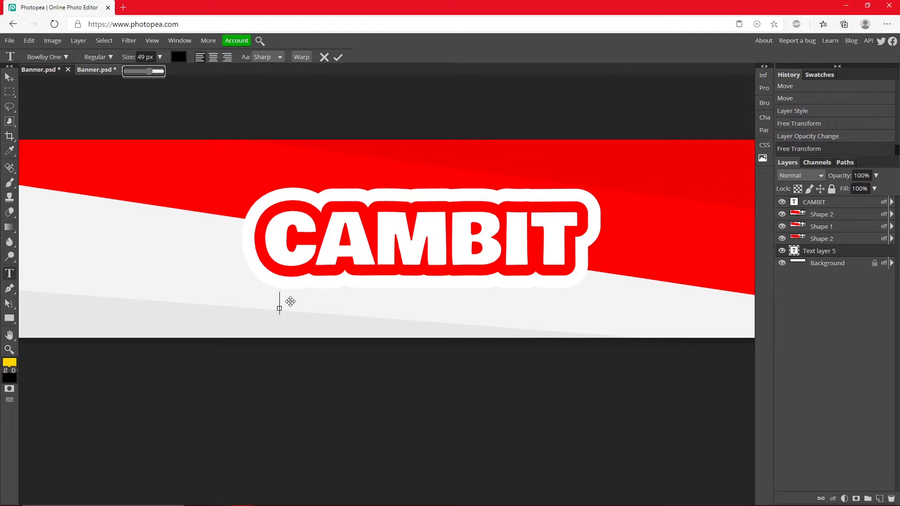
text(GA)
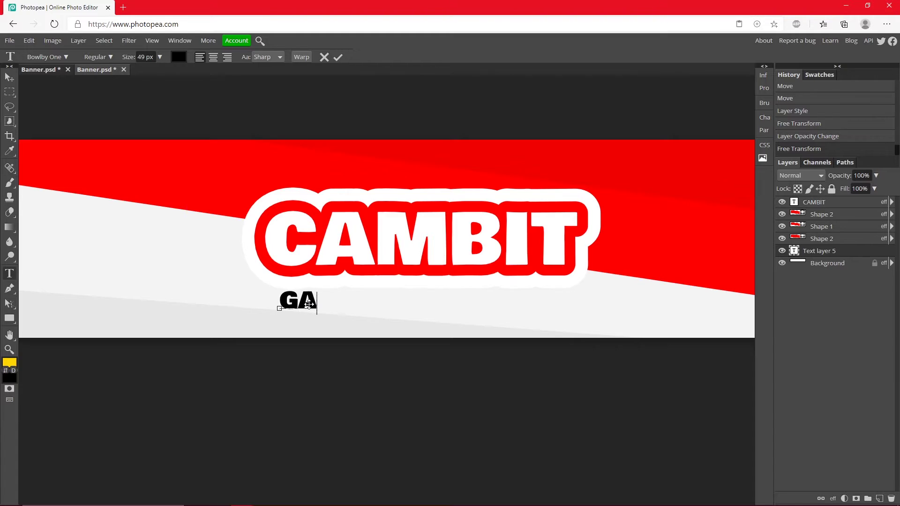
text(MING/)
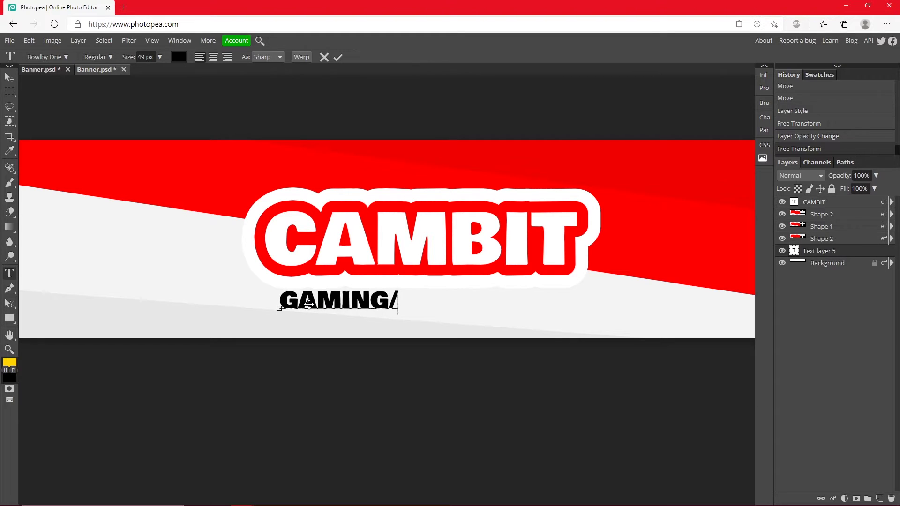
text(GRAPHIC D)
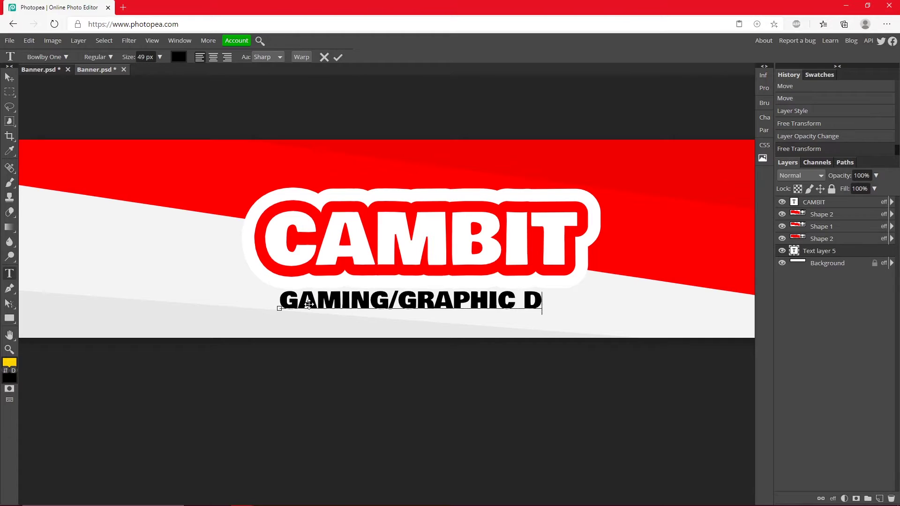
text(ESIGN)
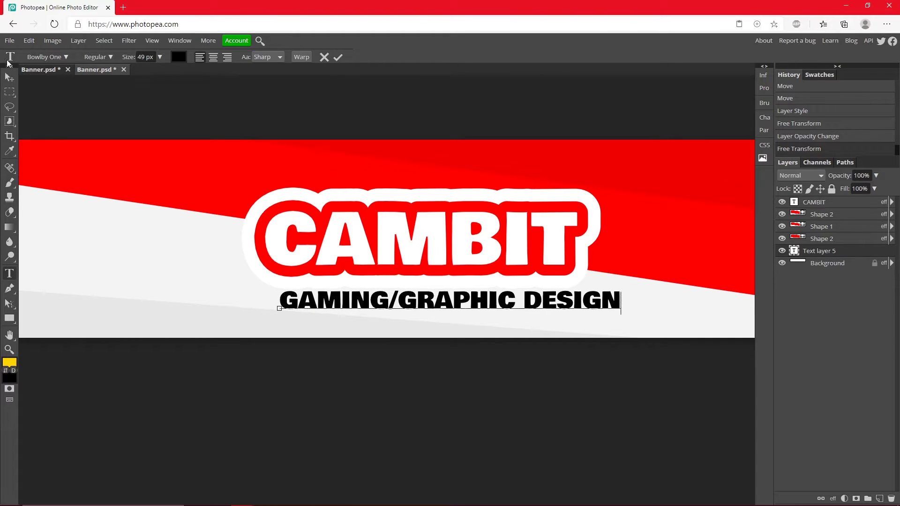
Give the subtitle text layer a white Color Overlay
click(8, 76)
double_click(866, 250)
click(556, 171)
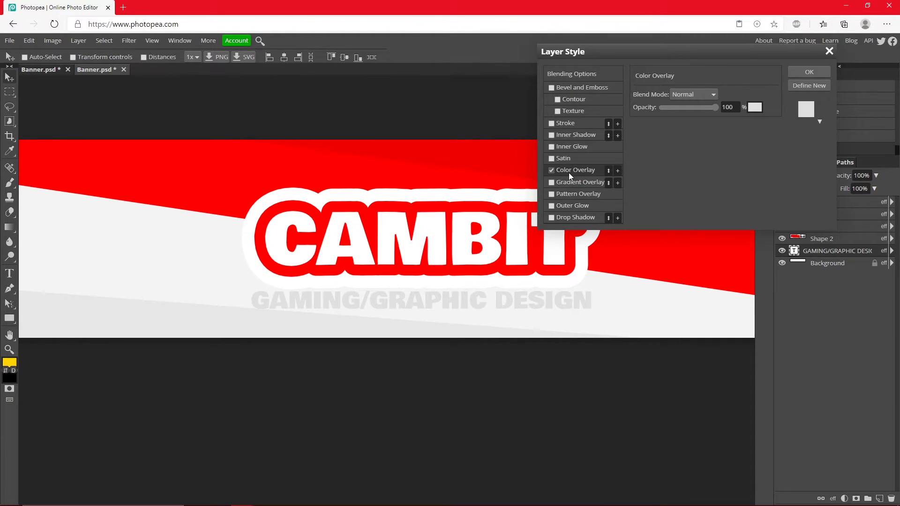
click(755, 108)
drag(648, 293, 637, 283)
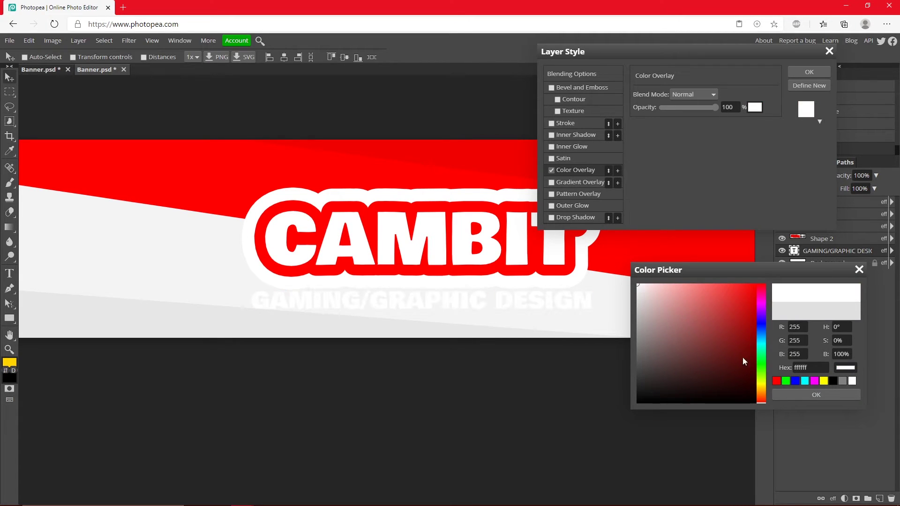
click(808, 395)
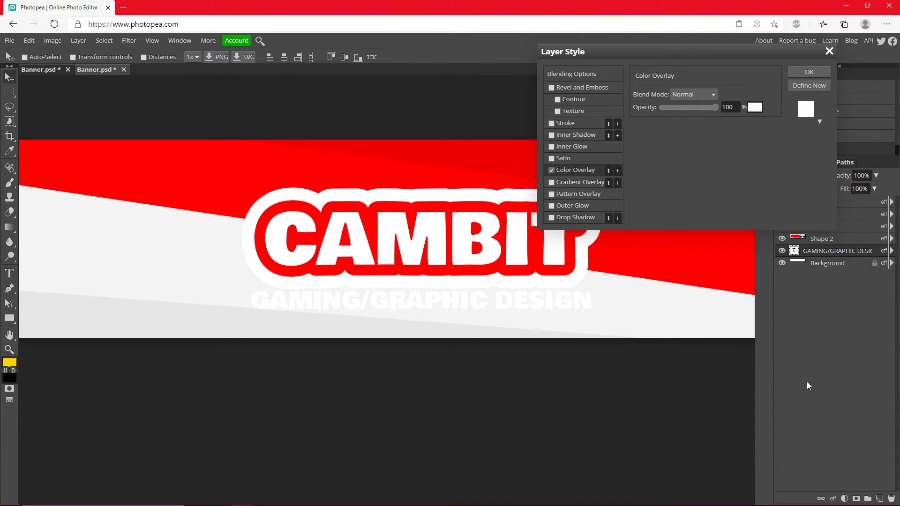
Add a red 7 px stroke outline to the subtitle
click(553, 124)
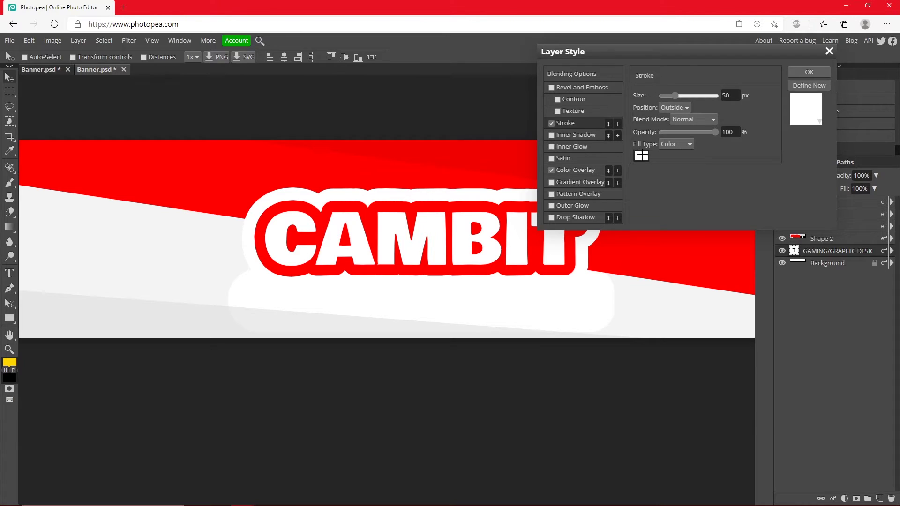
click(641, 155)
click(809, 394)
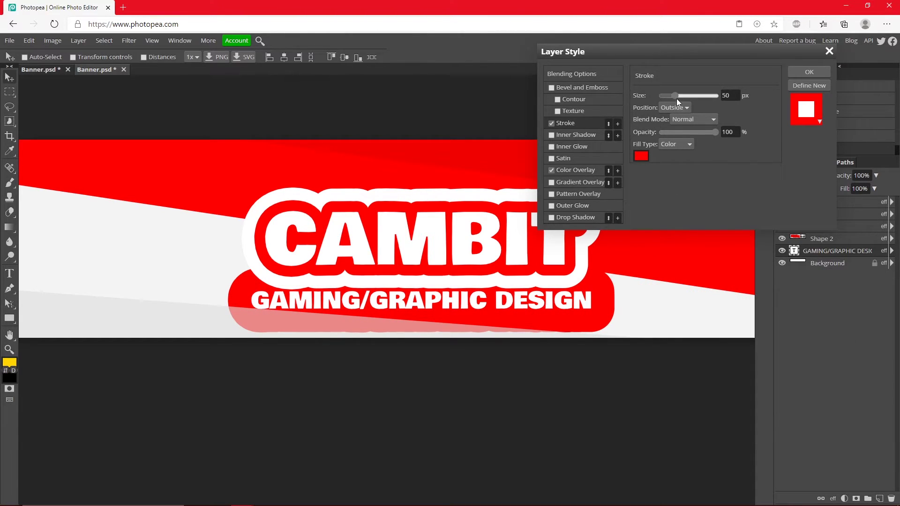
drag(676, 99, 663, 97)
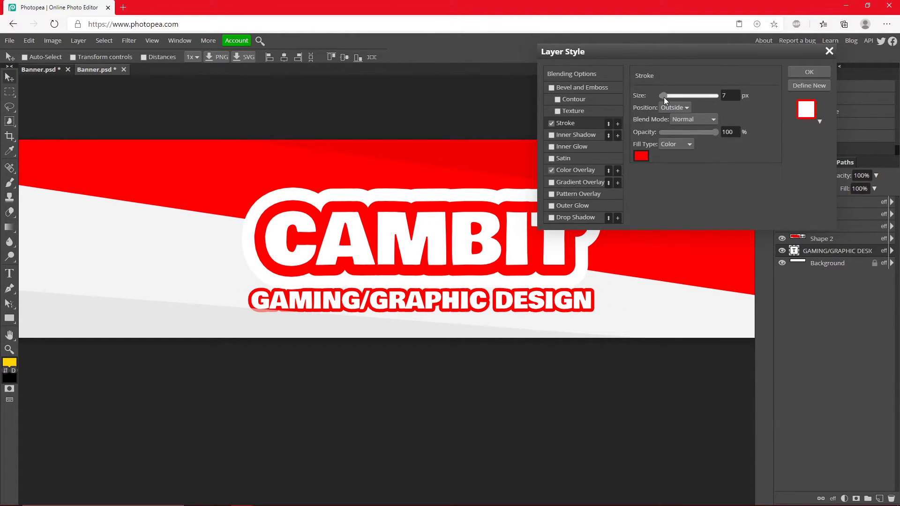
Apply the subtitle style, resize it to 43 px, bring it to the top and centre it under CAMBIT
click(809, 71)
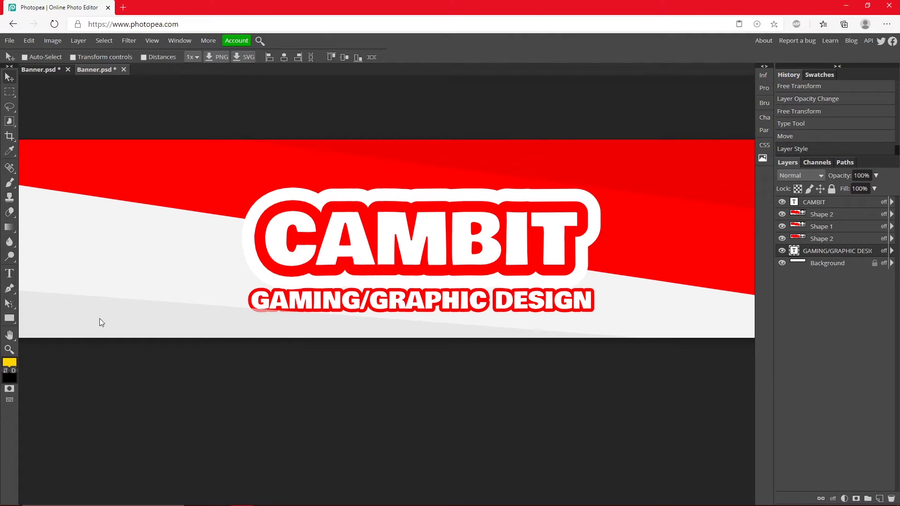
click(9, 349)
scroll(311, 247, down, 3)
scroll(299, 241, up, 2)
key(t)
click(300, 323)
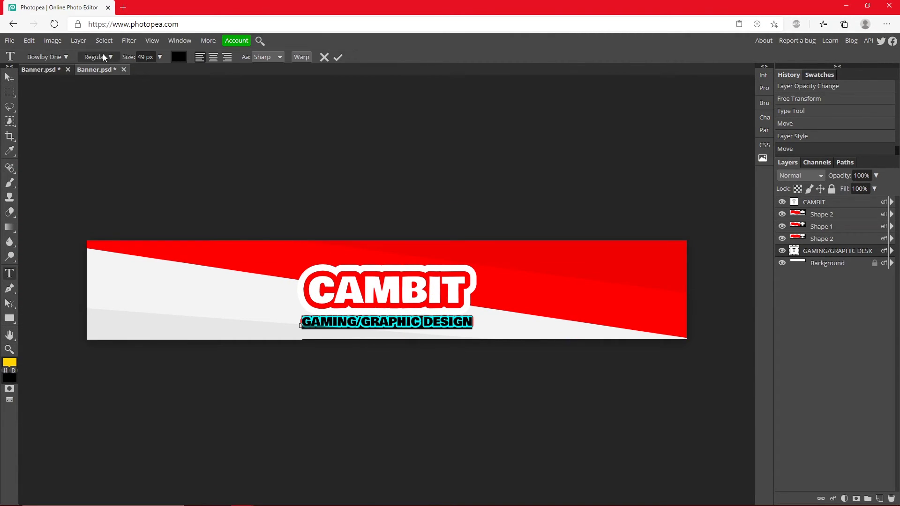
drag(157, 70, 149, 73)
click(338, 56)
click(9, 77)
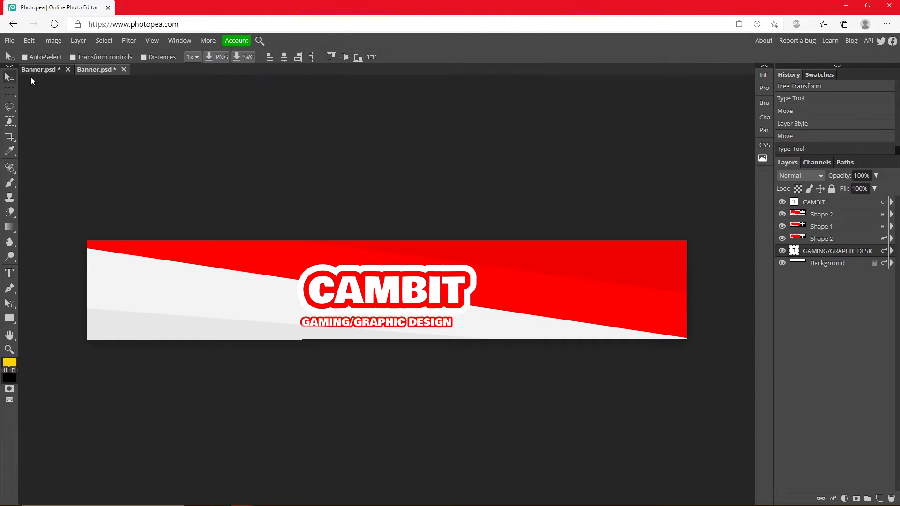
key(ctrl+shift+bracketright)
drag(383, 348, 394, 343)
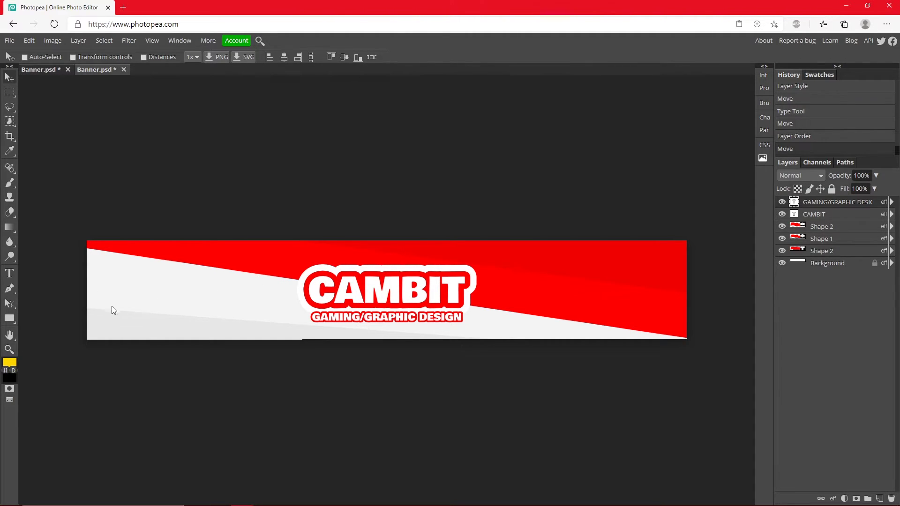
Copy a Twitter bird logo image from Bing Images
key(ctrl+shift+t)
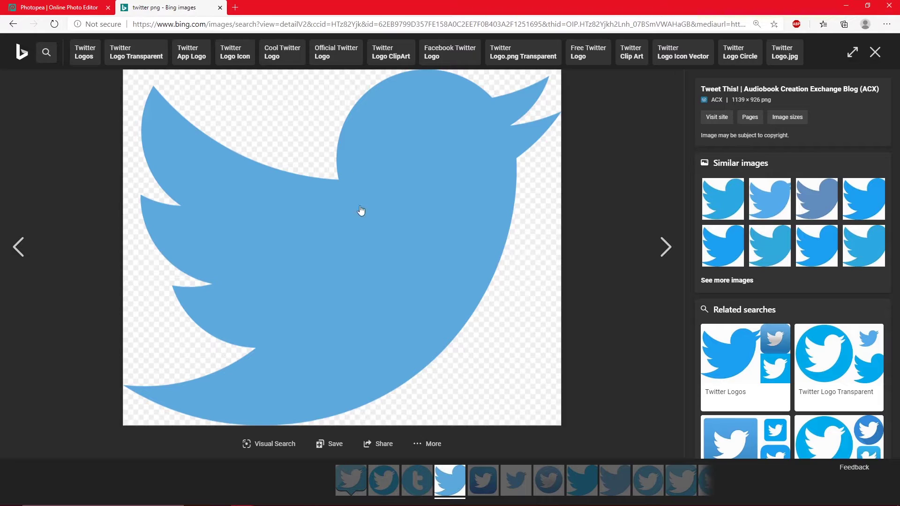
right_click(361, 214)
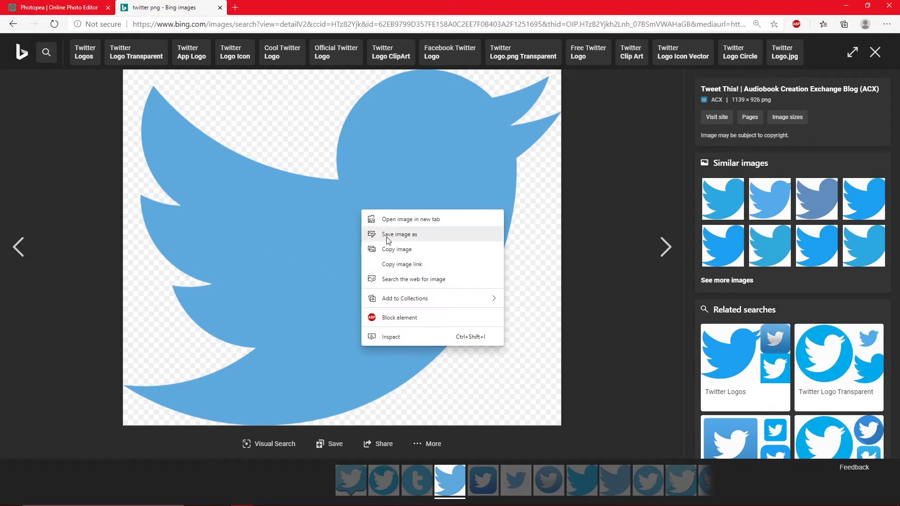
click(419, 247)
click(59, 7)
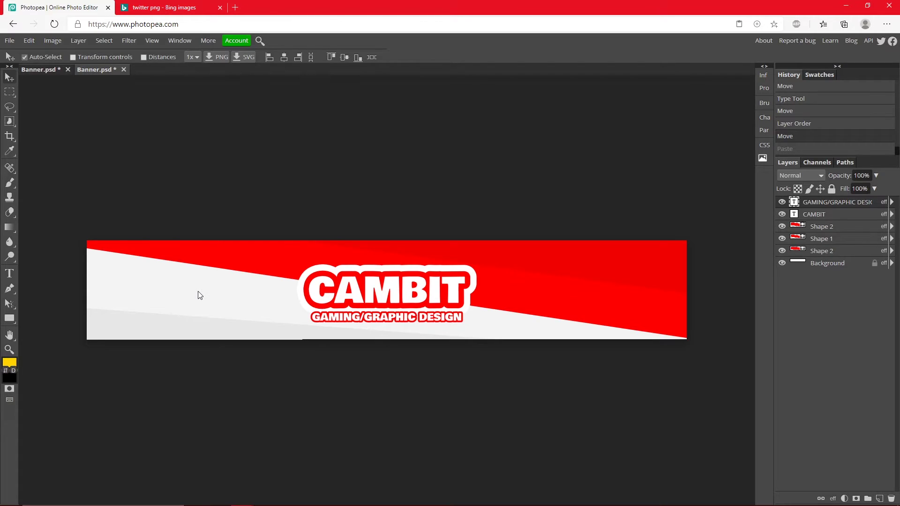
Paste the Twitter bird, shrink it to 8.78% at the banner's left edge, then copy the Instagram logo
key(ctrl+v)
click(31, 41)
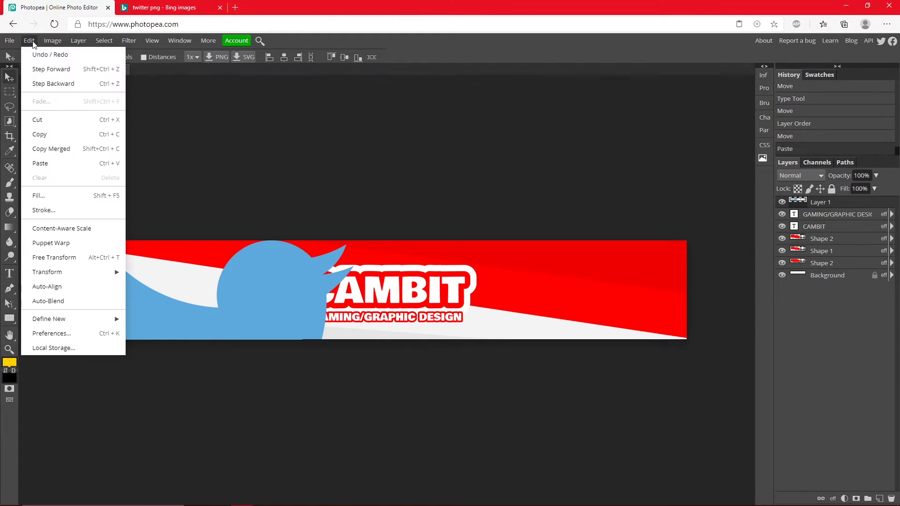
click(81, 256)
drag(354, 240, 117, 291)
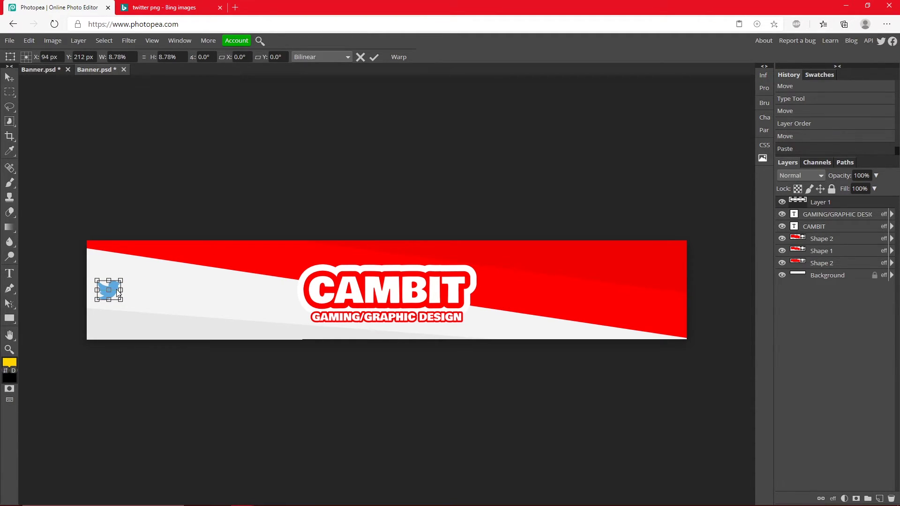
click(374, 57)
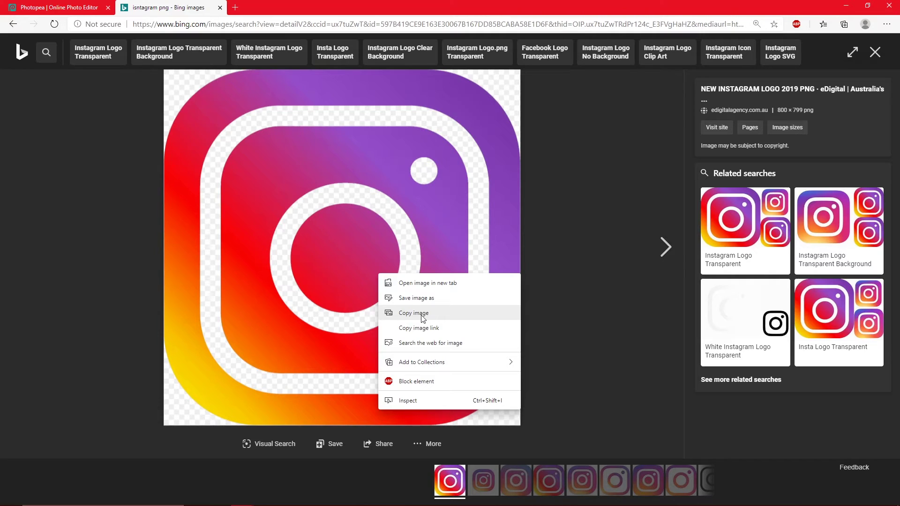
click(413, 313)
Paste the Instagram logo and scale it to 10.5% at the banner's right end
click(58, 7)
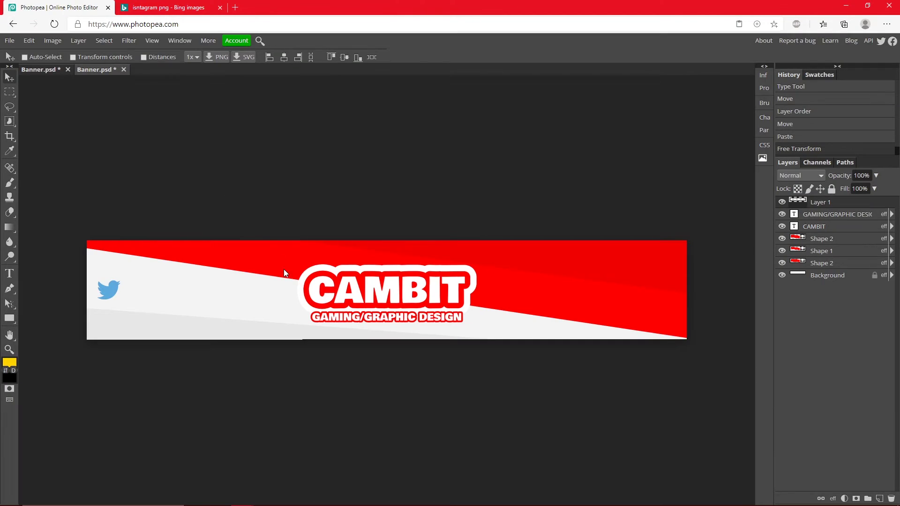
key(ctrl+v)
drag(195, 296, 261, 297)
click(29, 41)
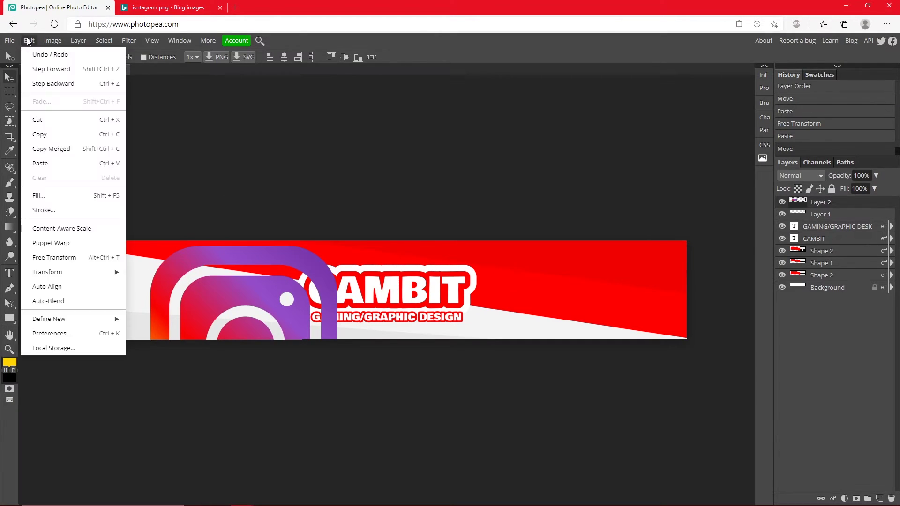
click(61, 257)
drag(169, 278, 129, 321)
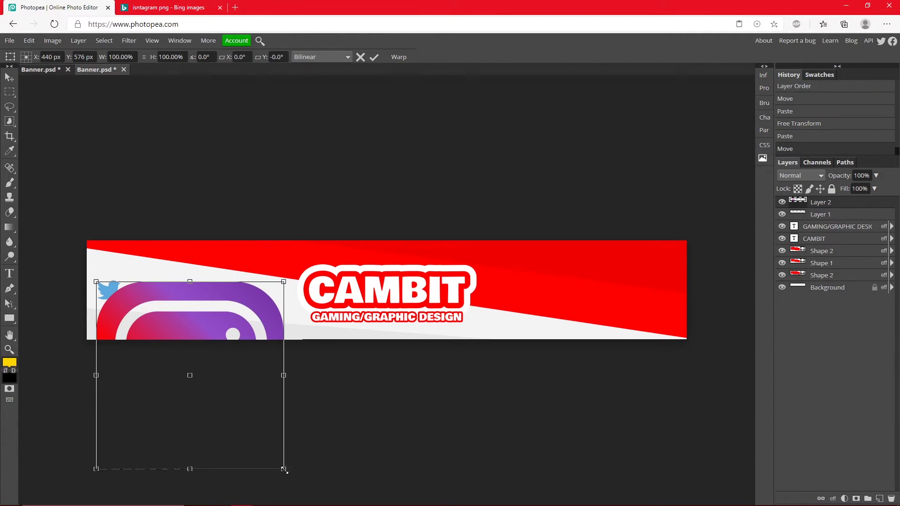
drag(283, 468, 260, 455)
drag(146, 380, 659, 294)
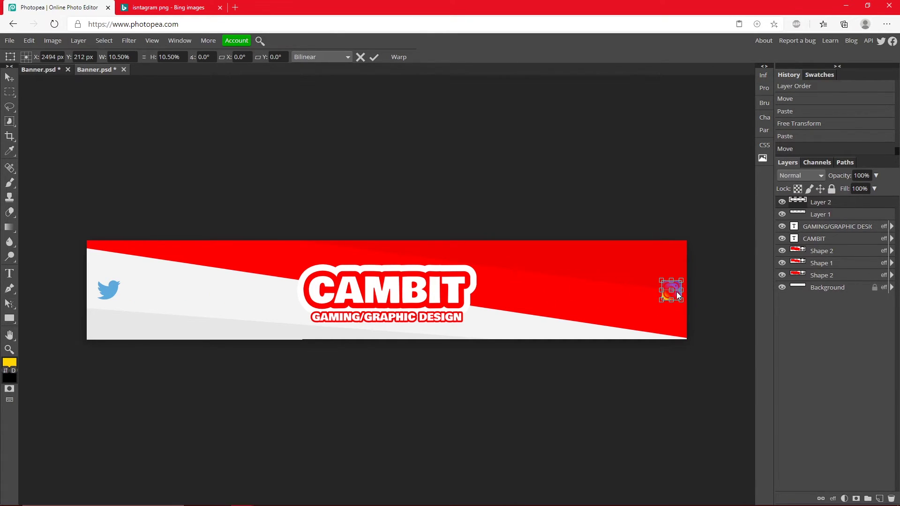
key(Return)
Make the Instagram logo solid white with a Color Overlay
double_click(874, 205)
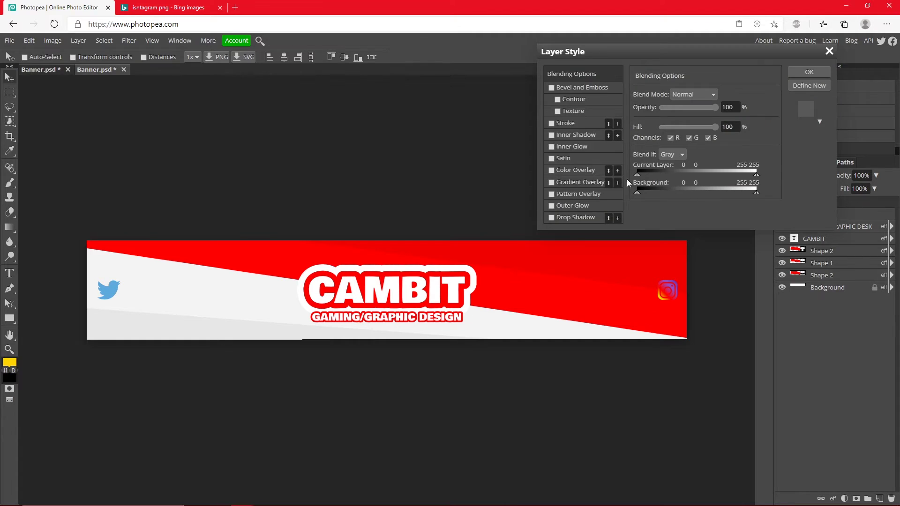
click(551, 170)
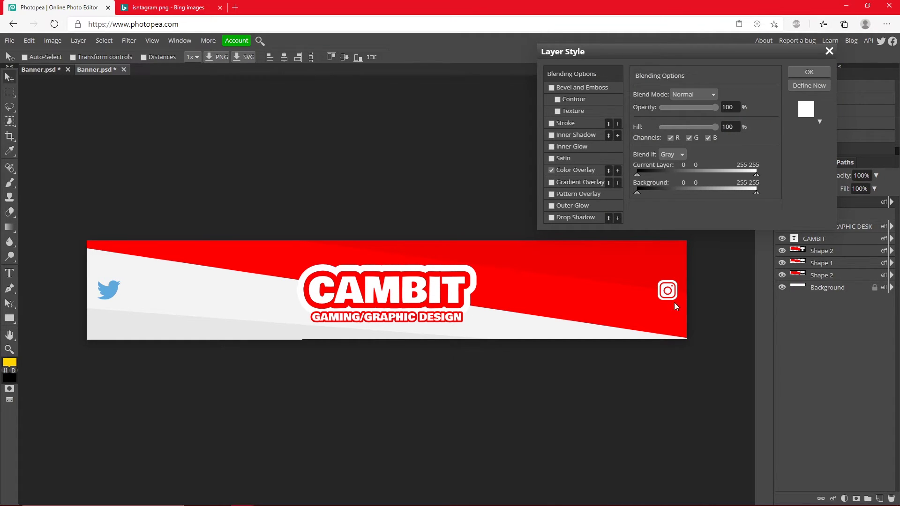
click(809, 71)
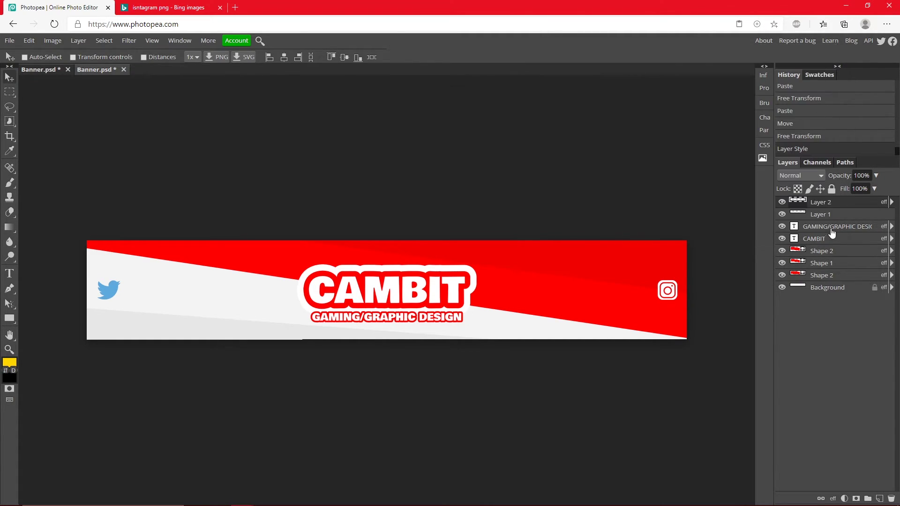
Give the Twitter bird a red Color Overlay
double_click(858, 219)
click(551, 170)
click(566, 169)
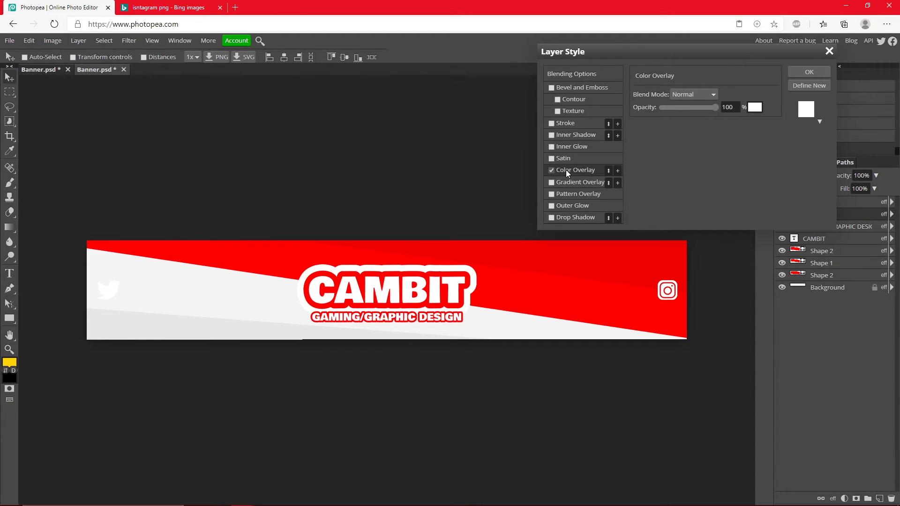
click(754, 107)
click(776, 380)
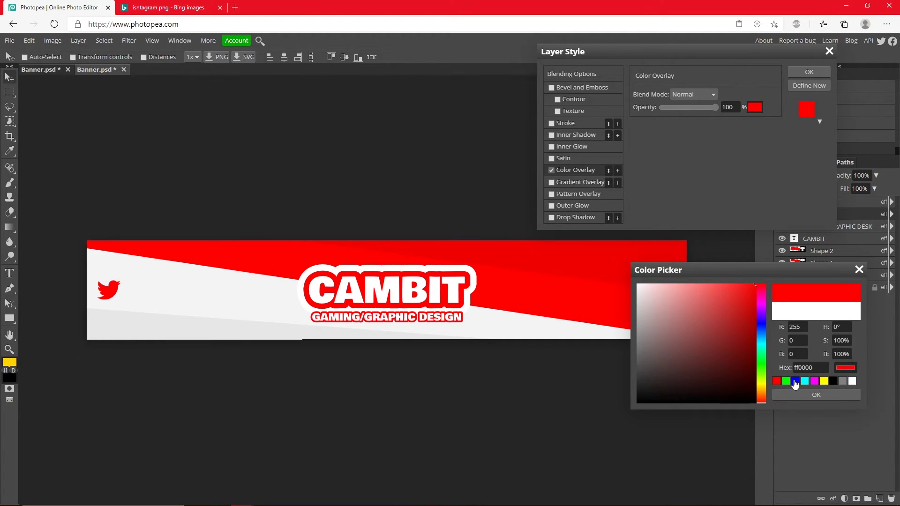
click(795, 381)
drag(761, 298, 761, 284)
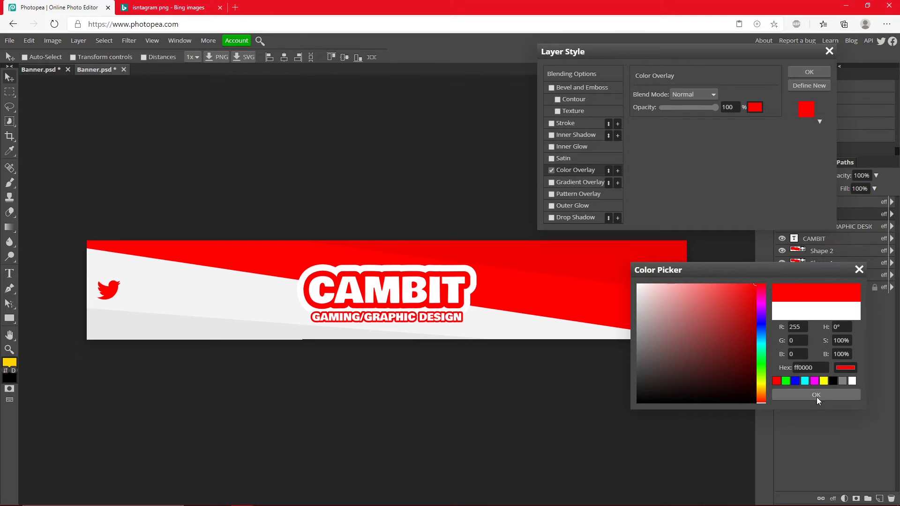
click(816, 395)
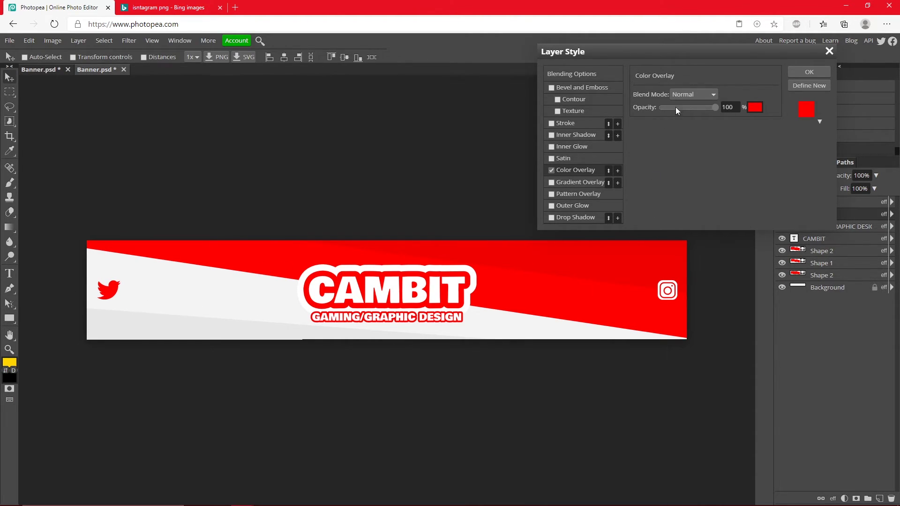
Add a drop shadow to the bird: 25% opacity, 90° angle, 12 px distance
click(551, 218)
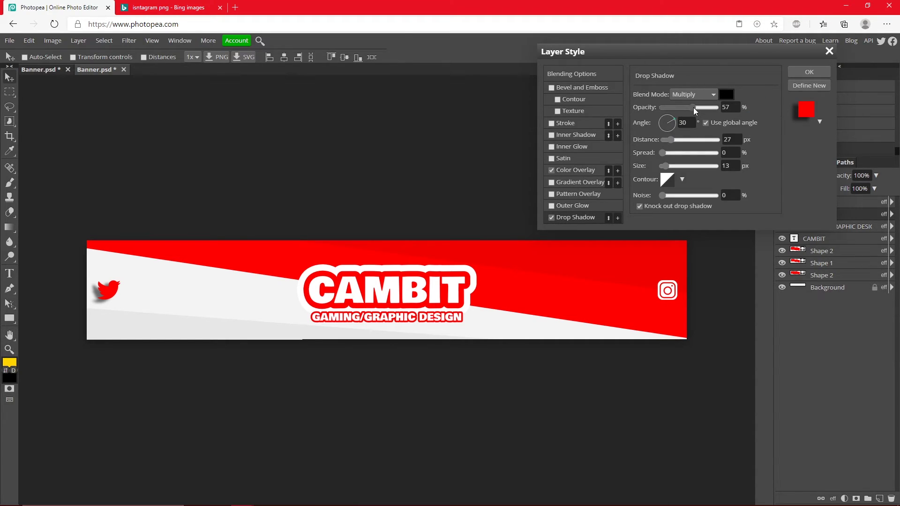
drag(693, 108, 675, 108)
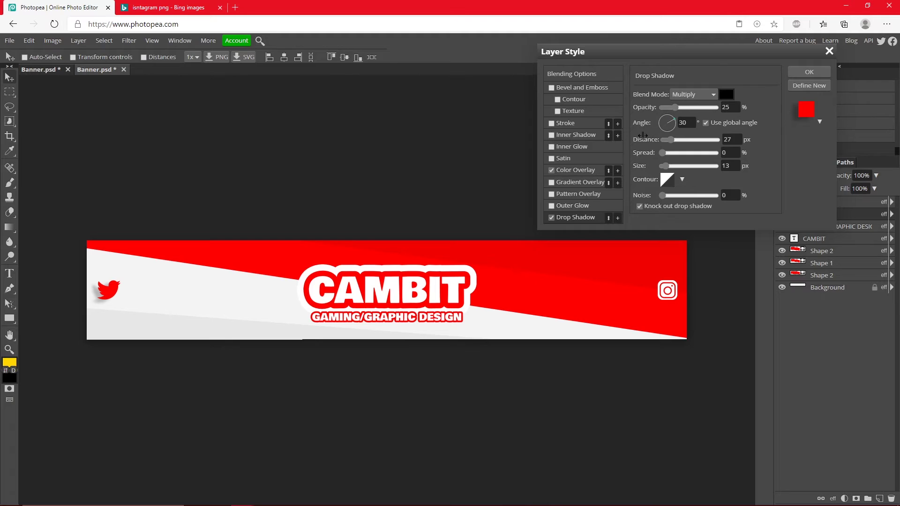
mouse_move(671, 140)
mouse_down()
mouse_move(663, 141)
mouse_move(668, 124)
mouse_up()
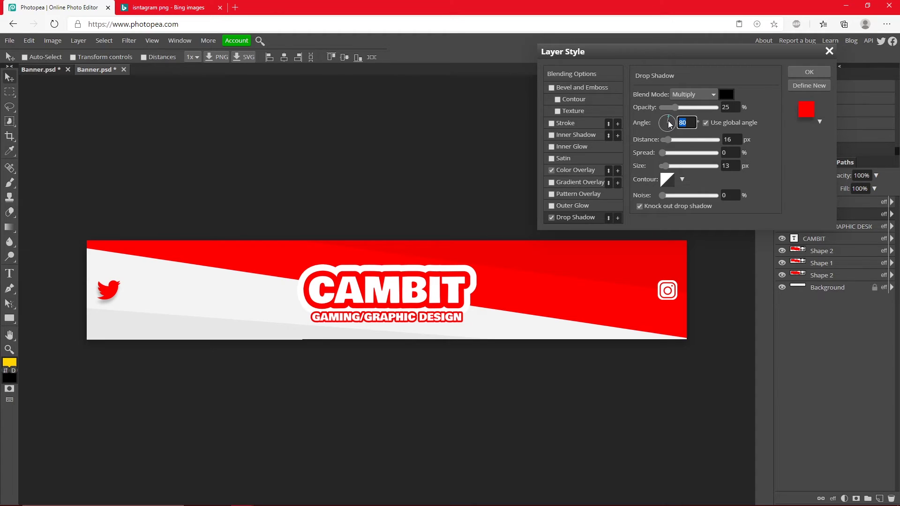
text(90)
key(Return)
drag(666, 139, 668, 145)
Add a drop shadow to the Instagram icon (Layer 2) with 41% opacity and 12 px distance
click(820, 72)
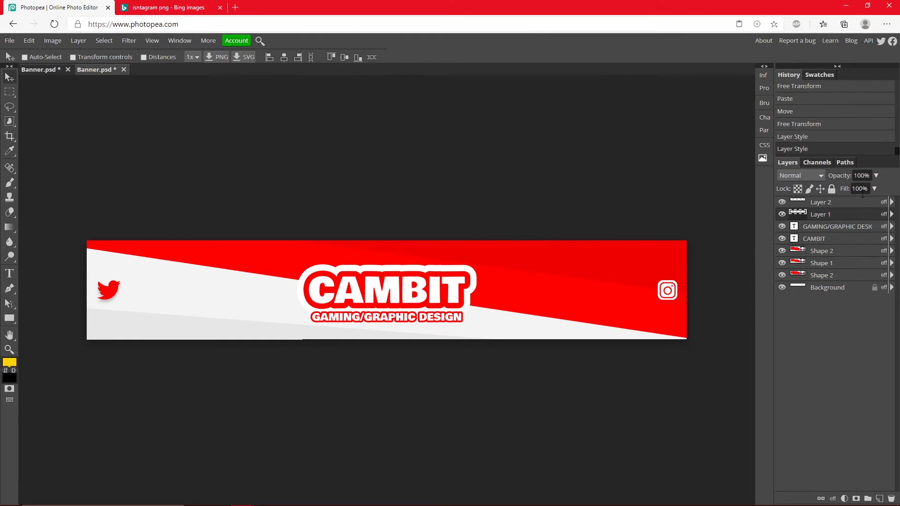
click(863, 207)
double_click(863, 202)
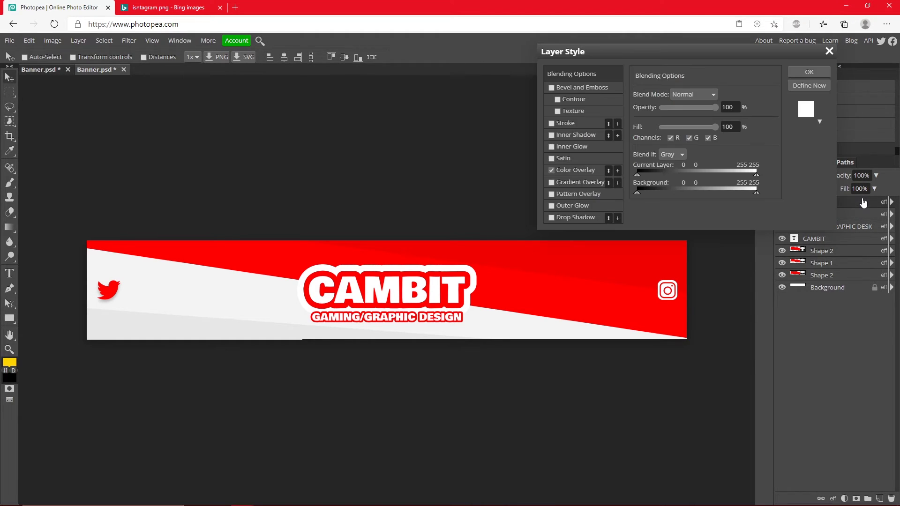
click(557, 219)
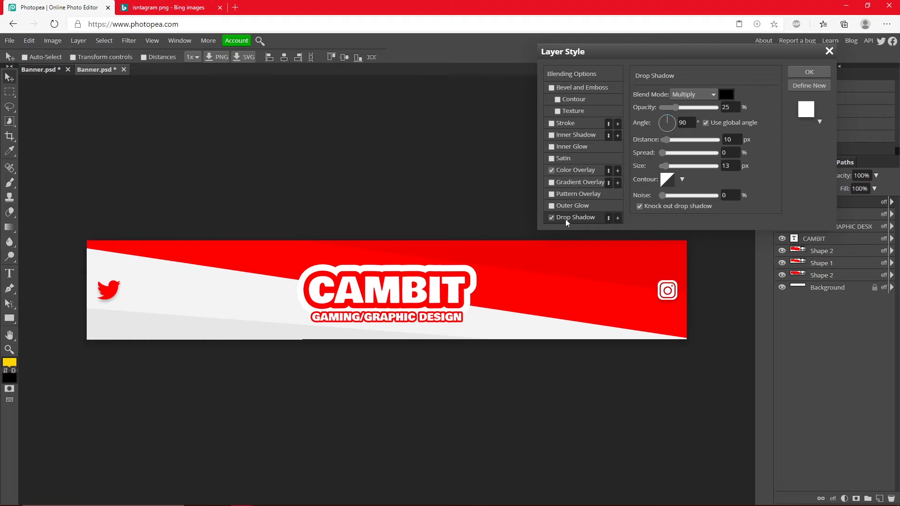
drag(672, 141, 670, 141)
drag(678, 109, 684, 108)
drag(665, 139, 667, 152)
click(809, 72)
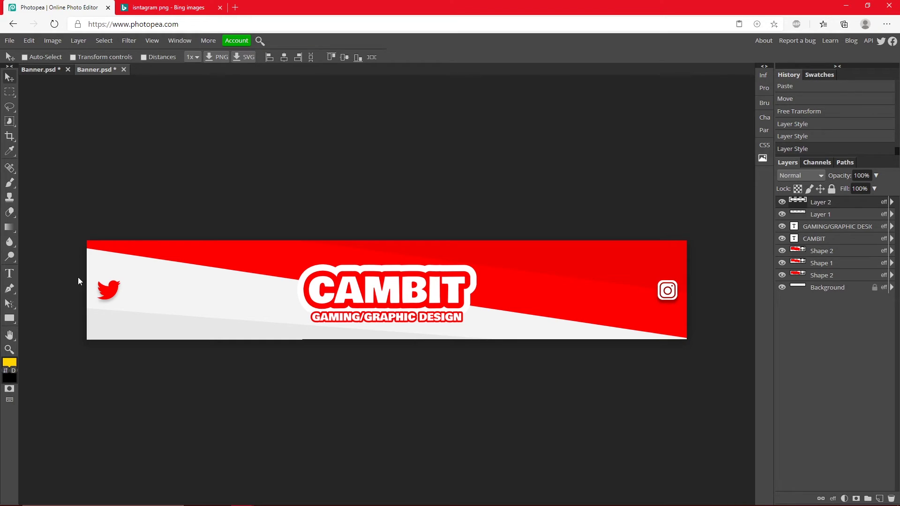
key(t)
click(131, 291)
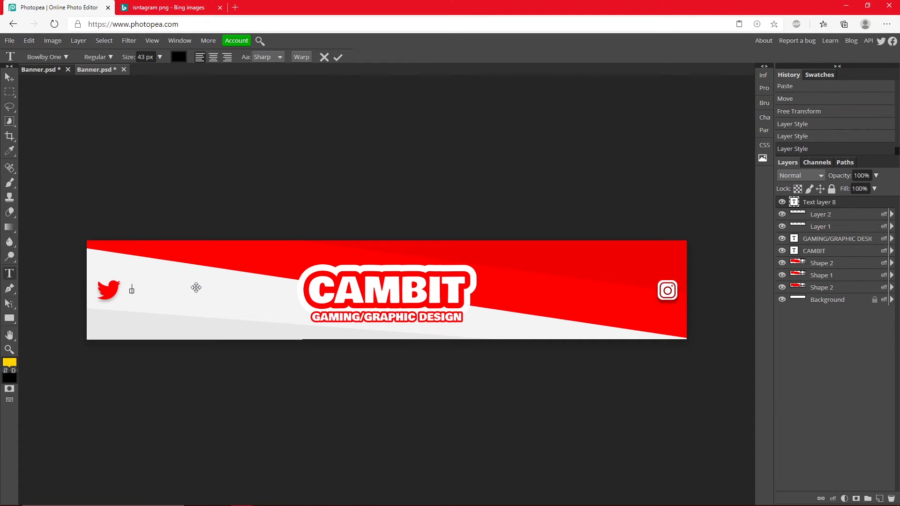
text(@CAMBIT)
key(ctrl+a)
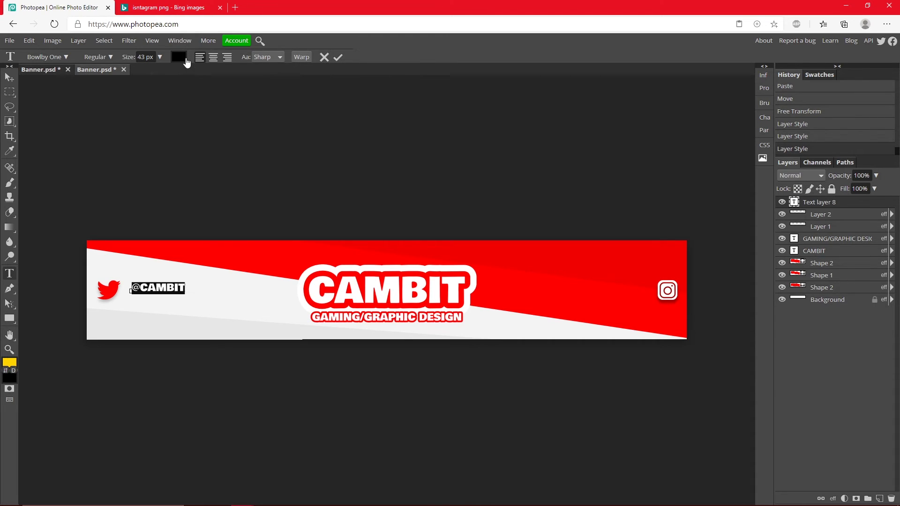
click(186, 60)
click(755, 283)
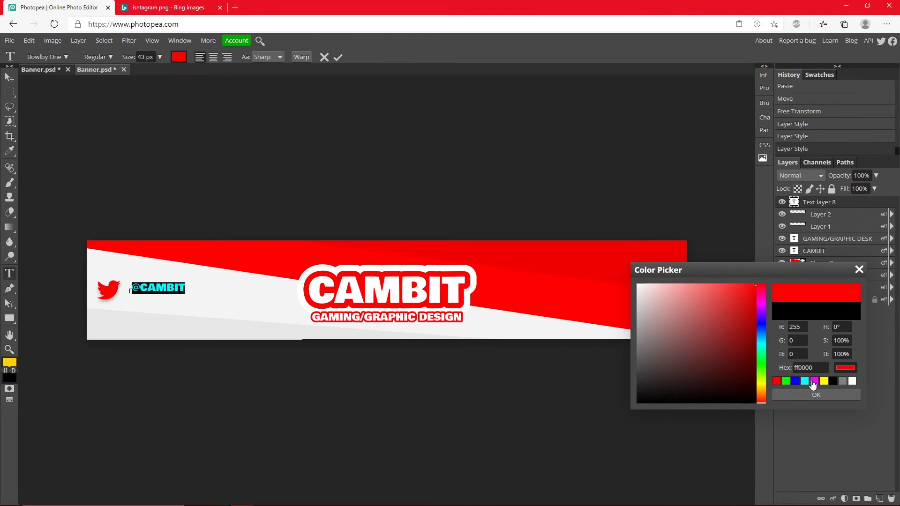
click(813, 381)
click(759, 285)
click(815, 395)
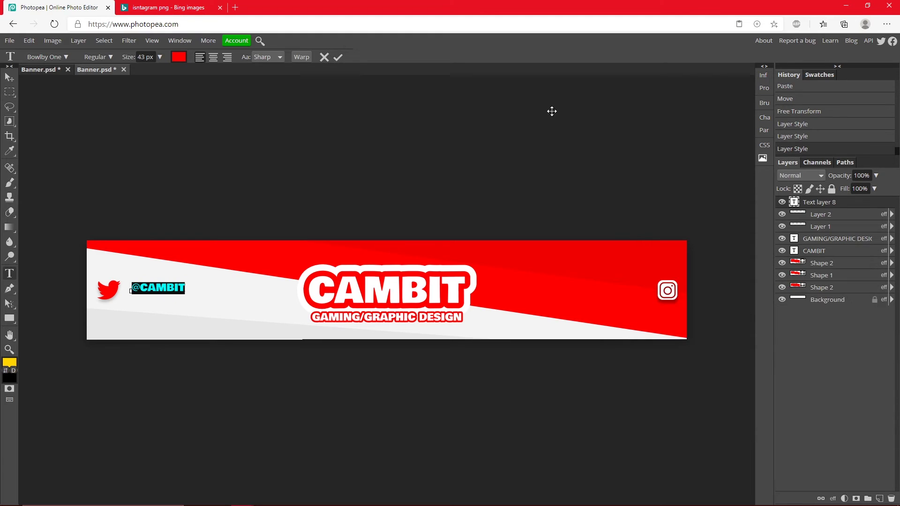
click(338, 56)
double_click(162, 286)
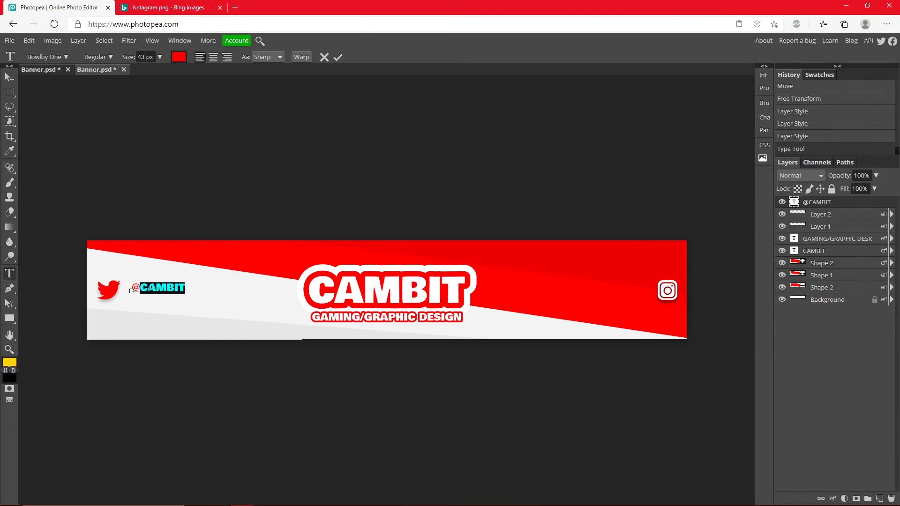
shift+click(133, 286)
click(160, 57)
drag(143, 71, 150, 71)
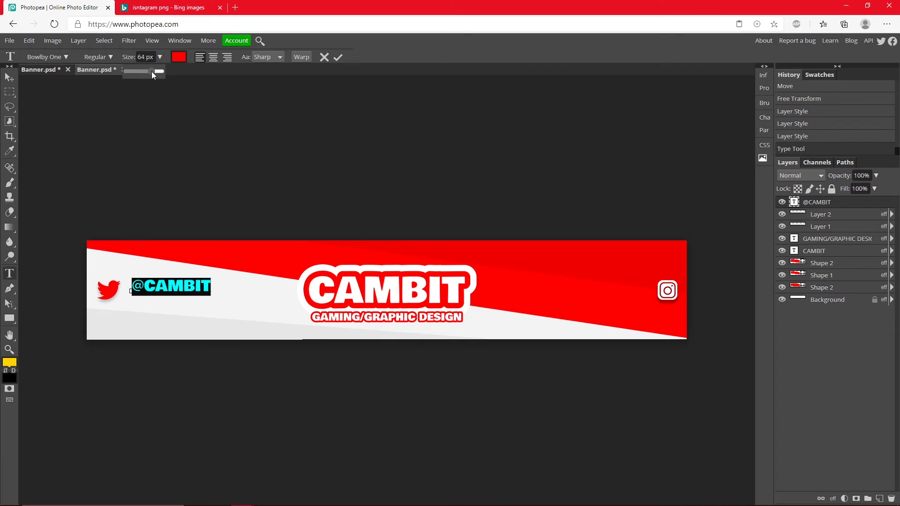
click(338, 57)
click(9, 77)
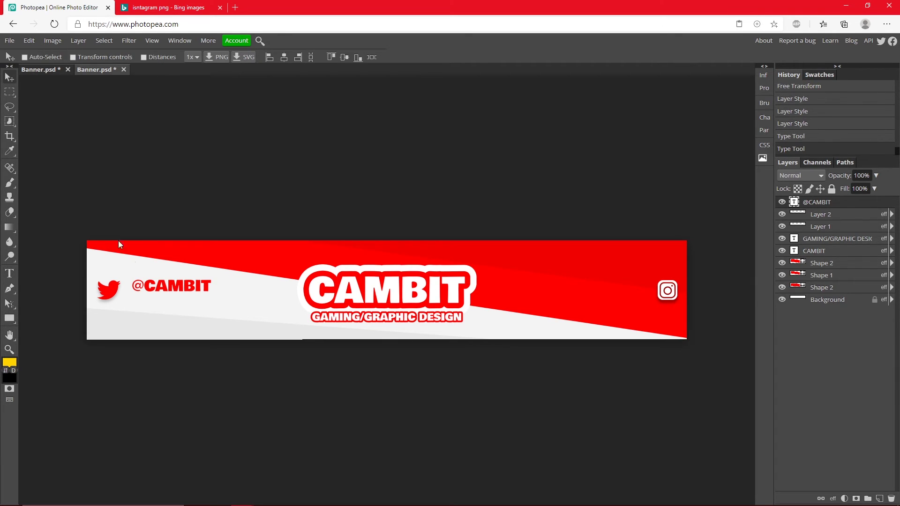
drag(169, 294, 158, 298)
right_click(824, 206)
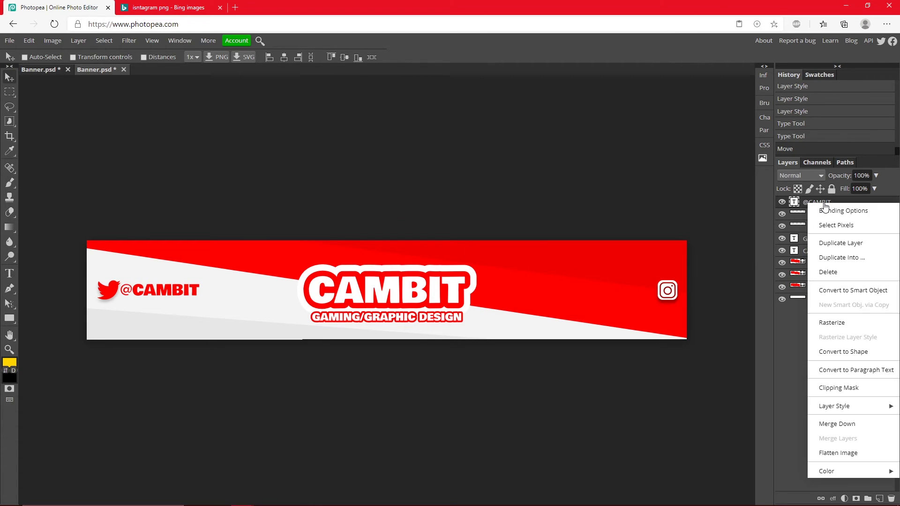
click(853, 242)
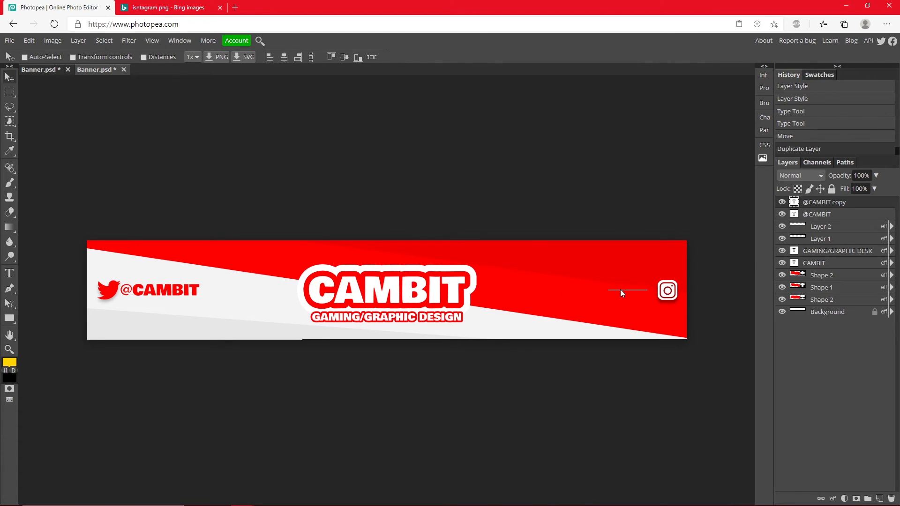
double_click(866, 204)
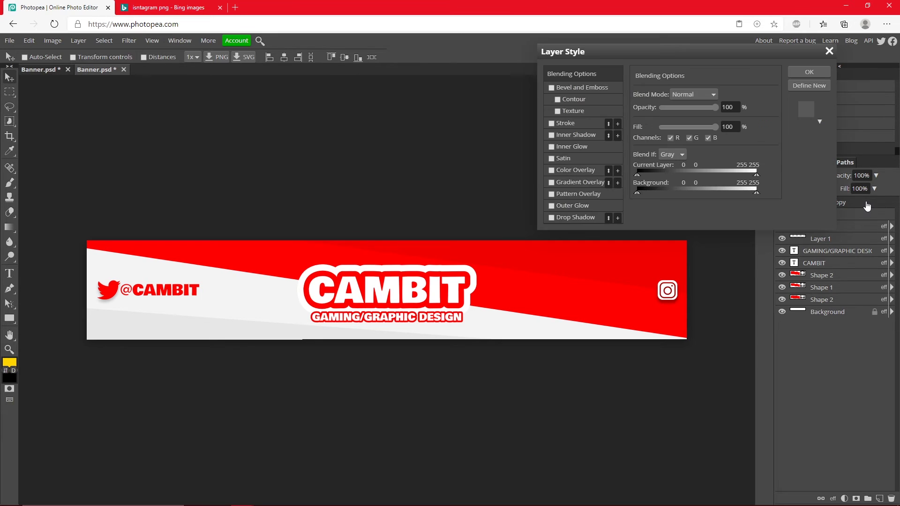
click(551, 171)
click(755, 108)
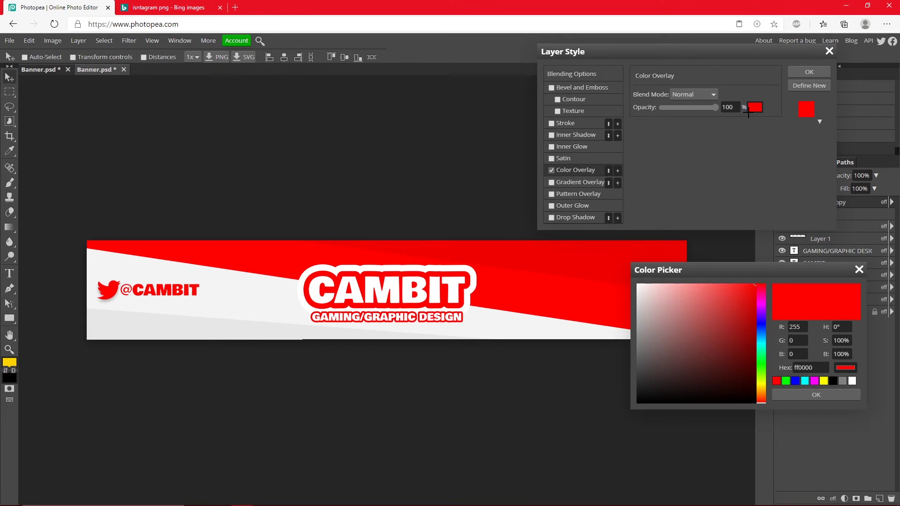
click(629, 292)
click(782, 97)
key(Return)
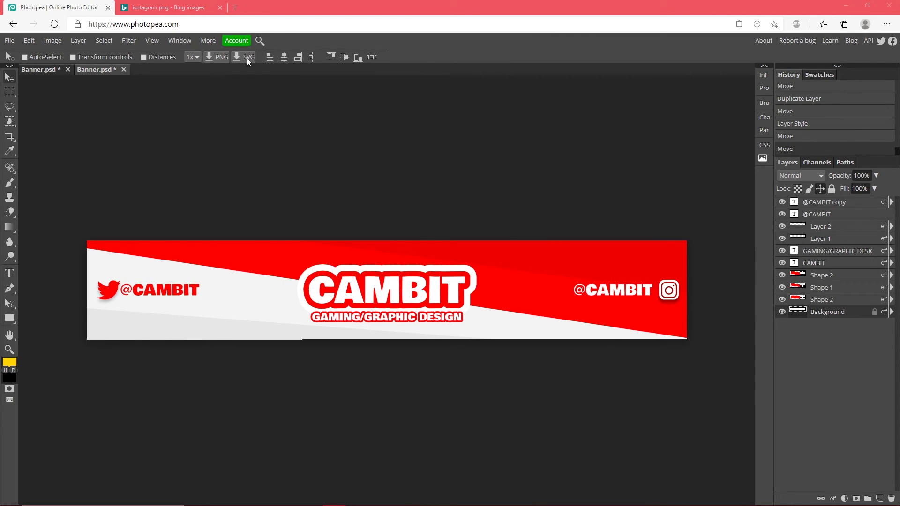
Change the canvas height to 1440 px in Canvas Size, keeping the 2560 px width
click(55, 42)
click(89, 134)
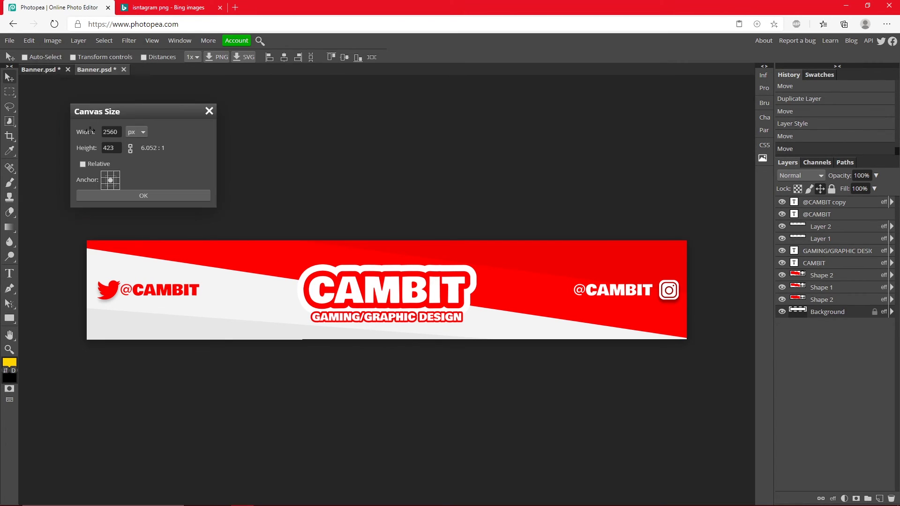
double_click(111, 147)
text(1)
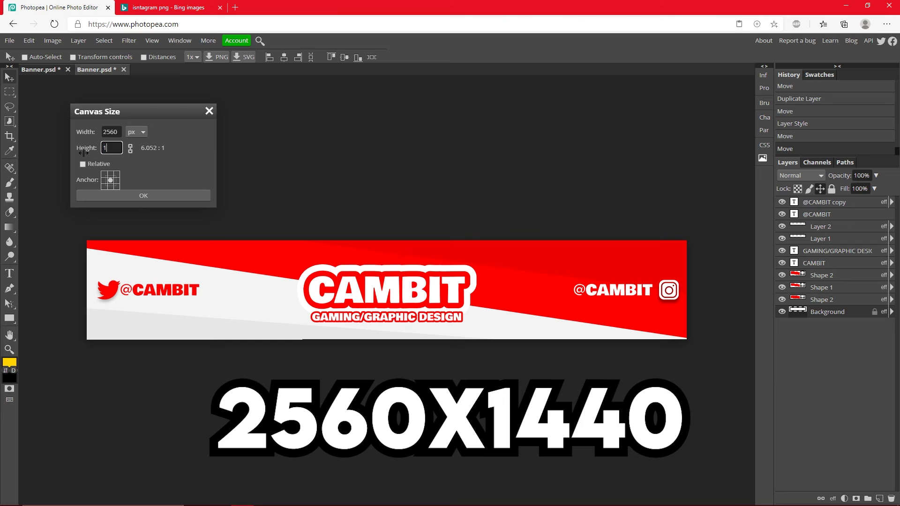
text(440)
click(155, 195)
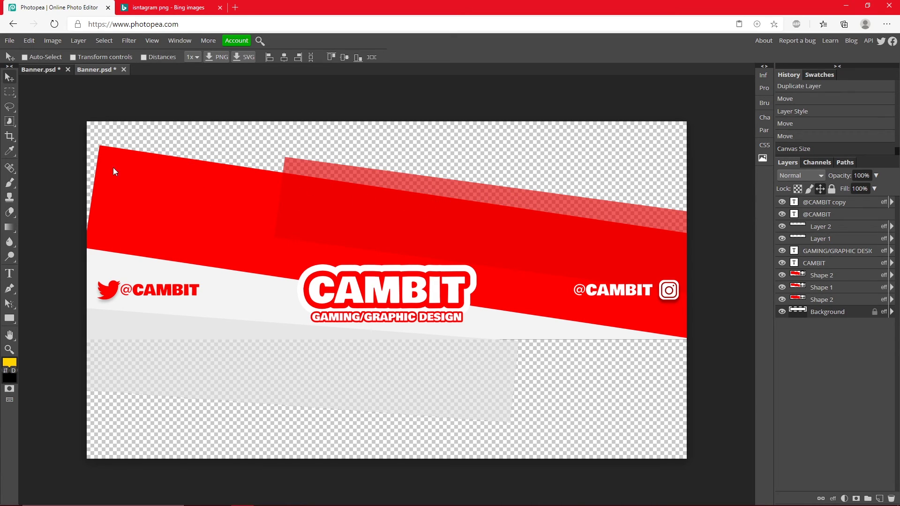
Export the 2560 × 1440 banner as a PNG file
click(10, 41)
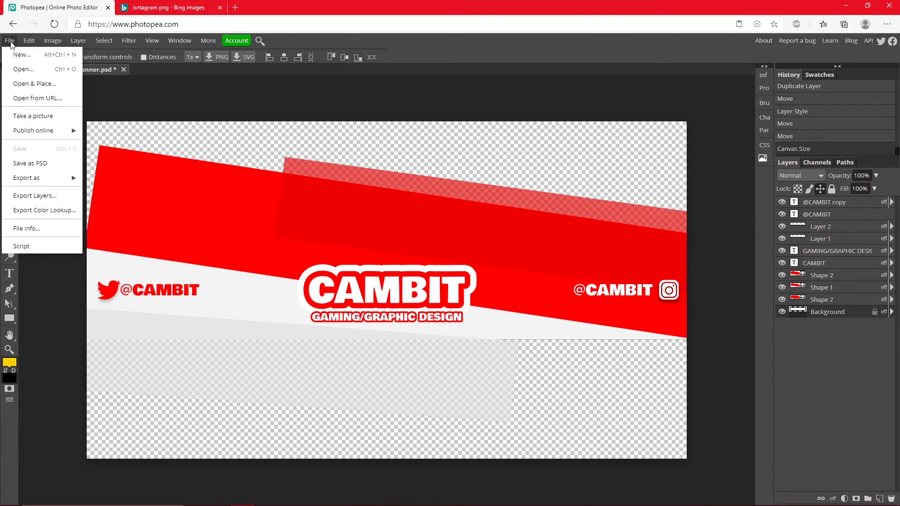
mouse_move(47, 178)
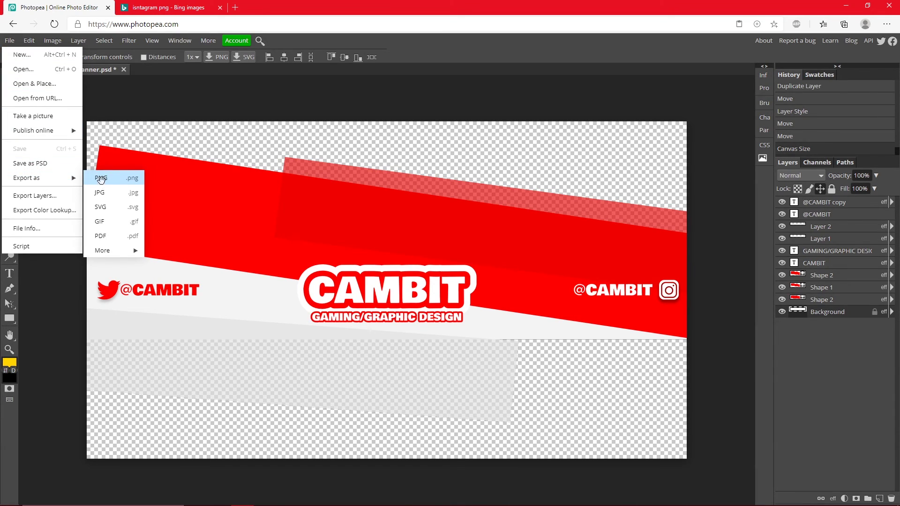
click(116, 178)
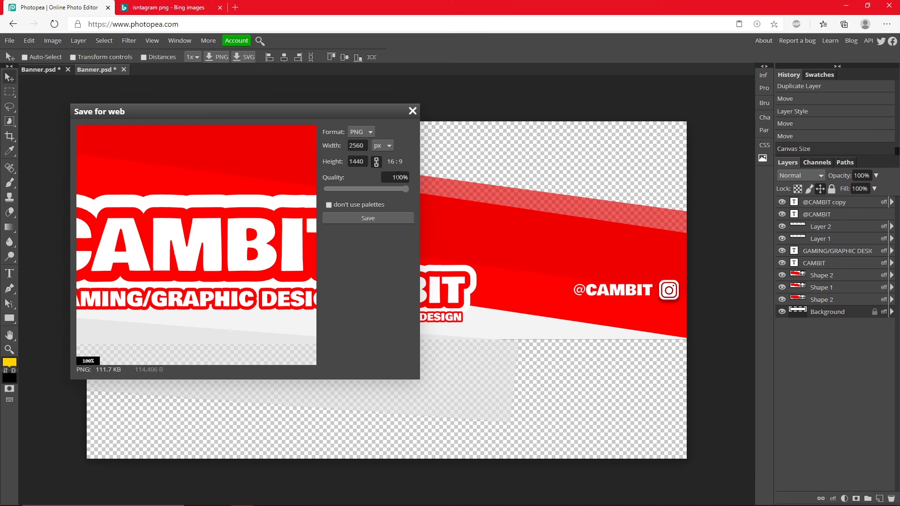
click(370, 218)
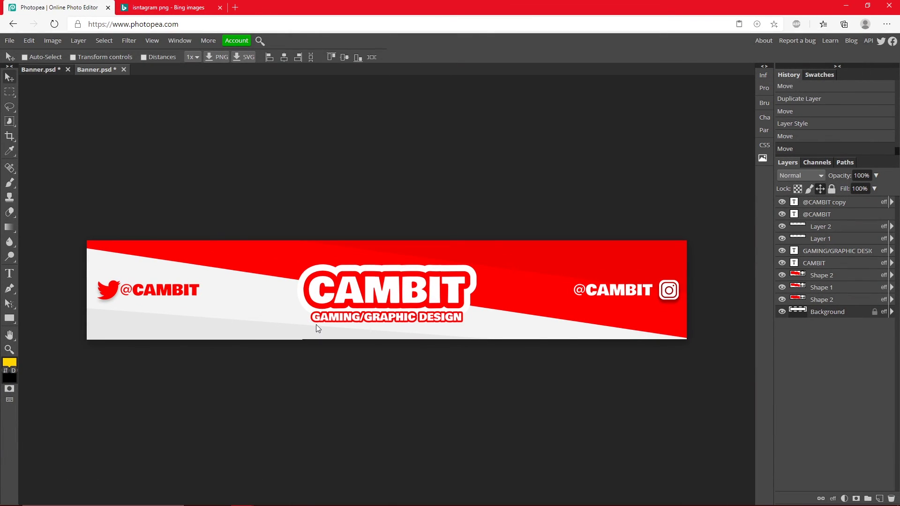